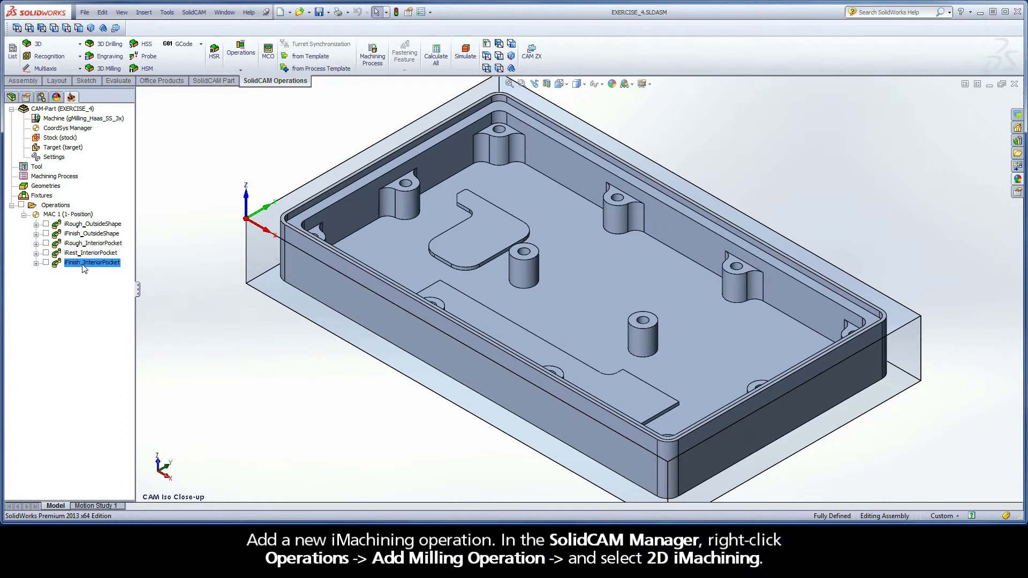
Add a 2D iMachining milling operation from the Operations context menu.
right_click(56, 206)
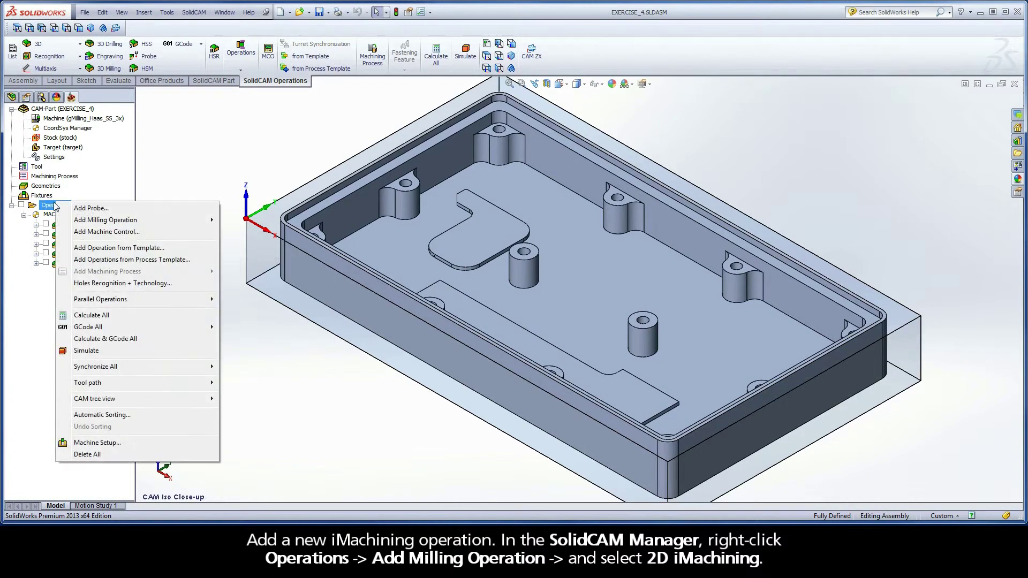
mouse_move(83, 223)
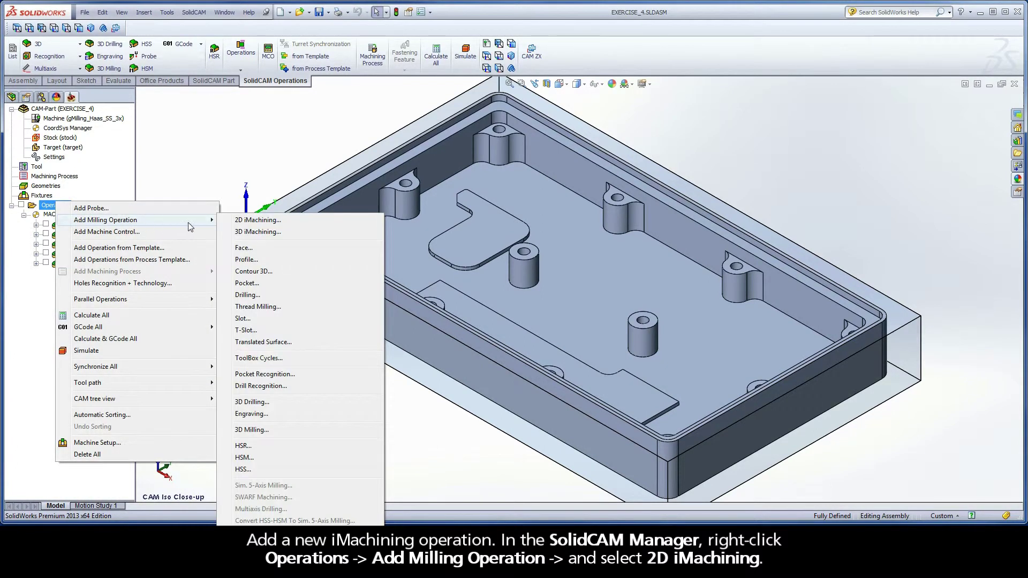
left_click(277, 221)
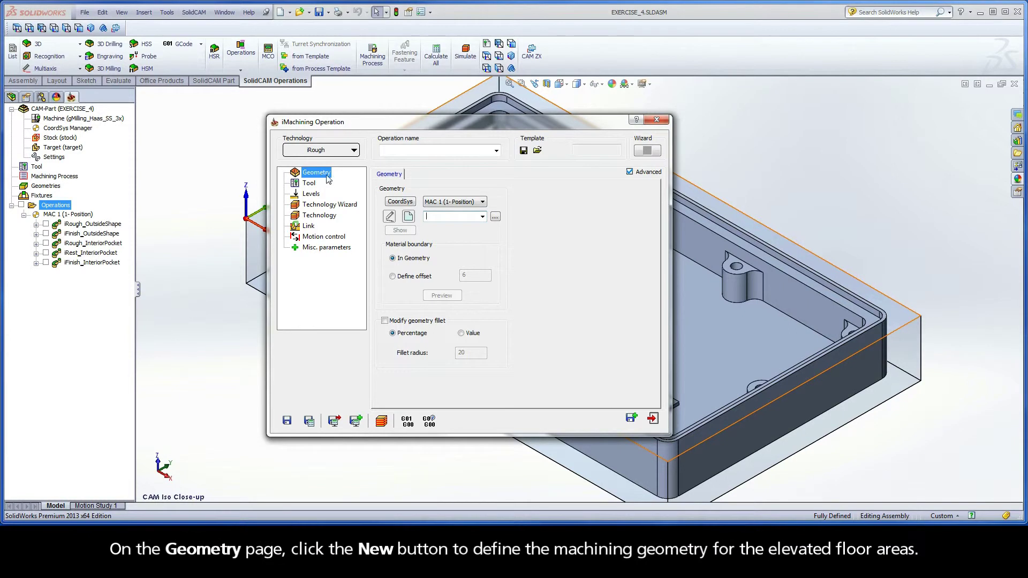
Create a new geometry chaining the island's top edge with Auto-constant Z.
left_click(408, 217)
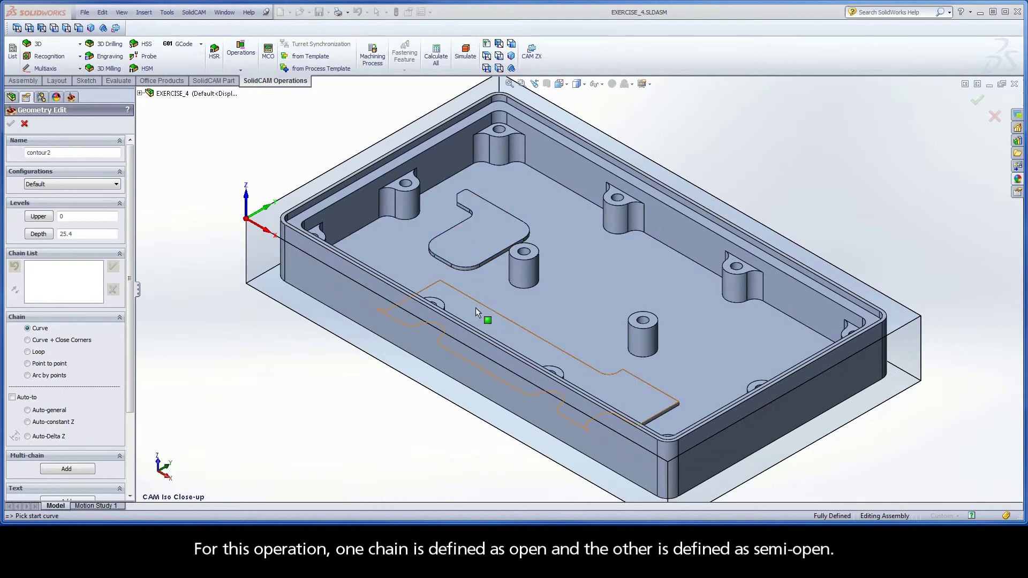
left_click(449, 264)
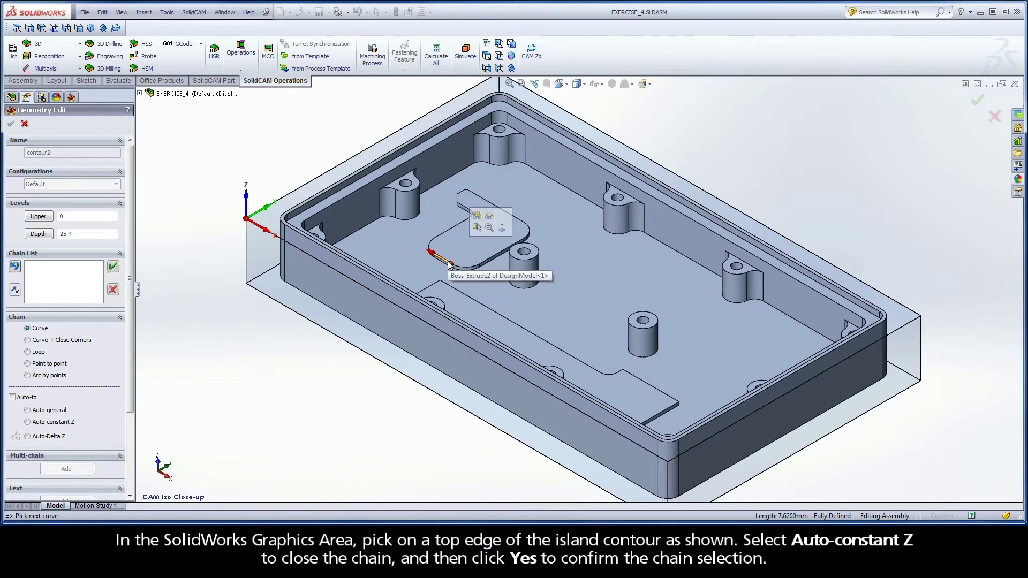
left_click(27, 422)
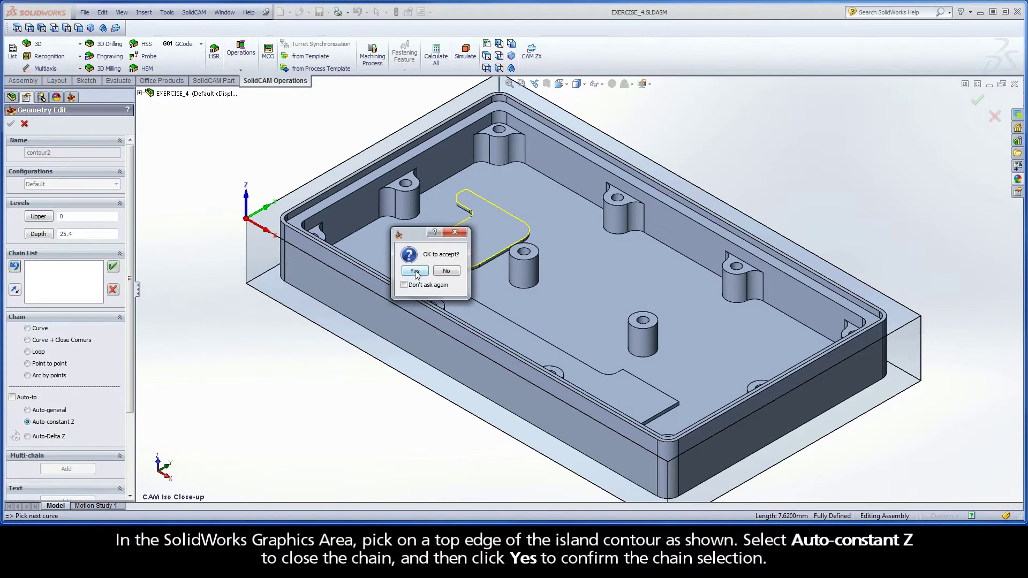
left_click(415, 271)
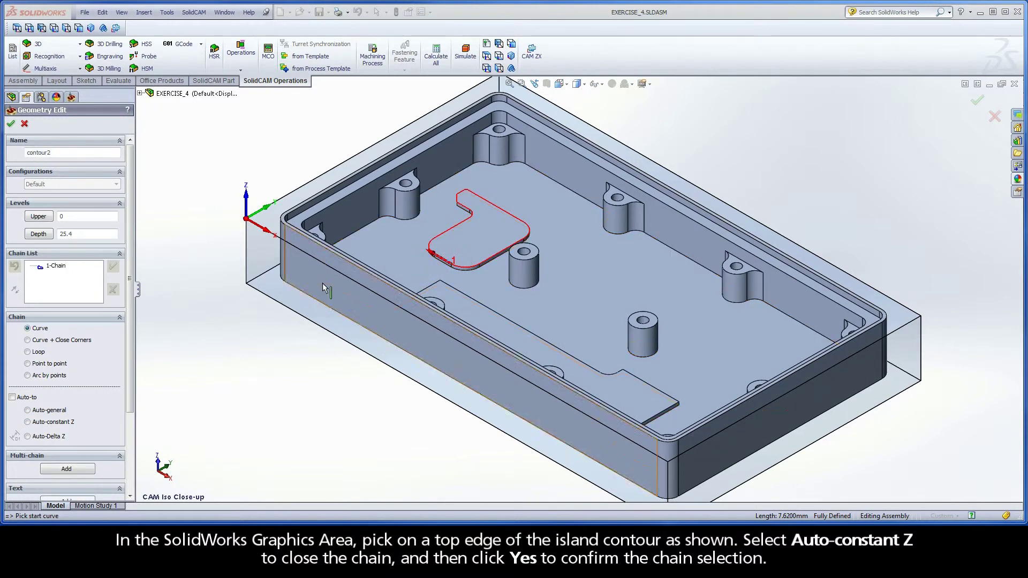
Mark the island's 1-Chain as an open chain.
left_click(56, 266)
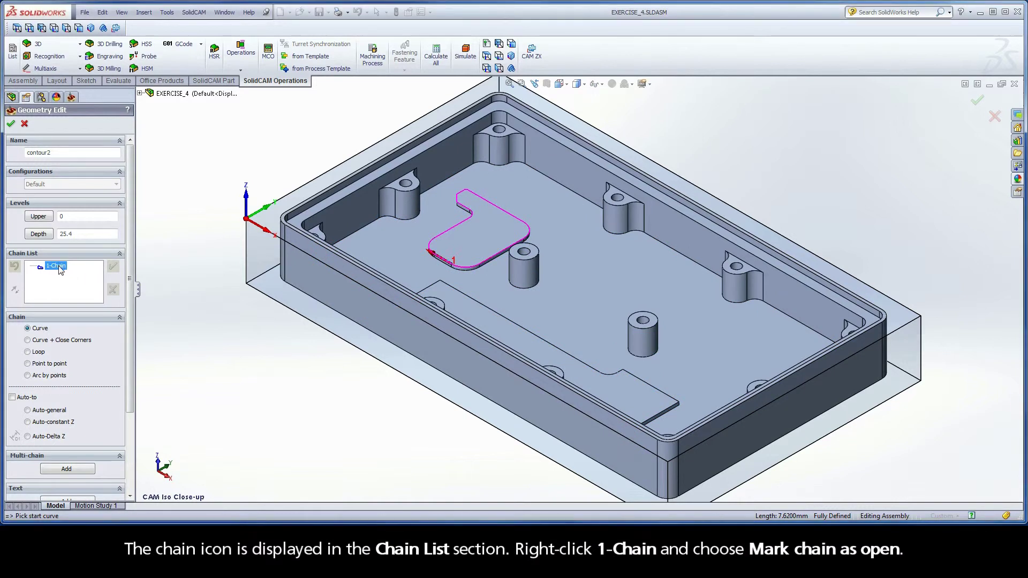
right_click(59, 271)
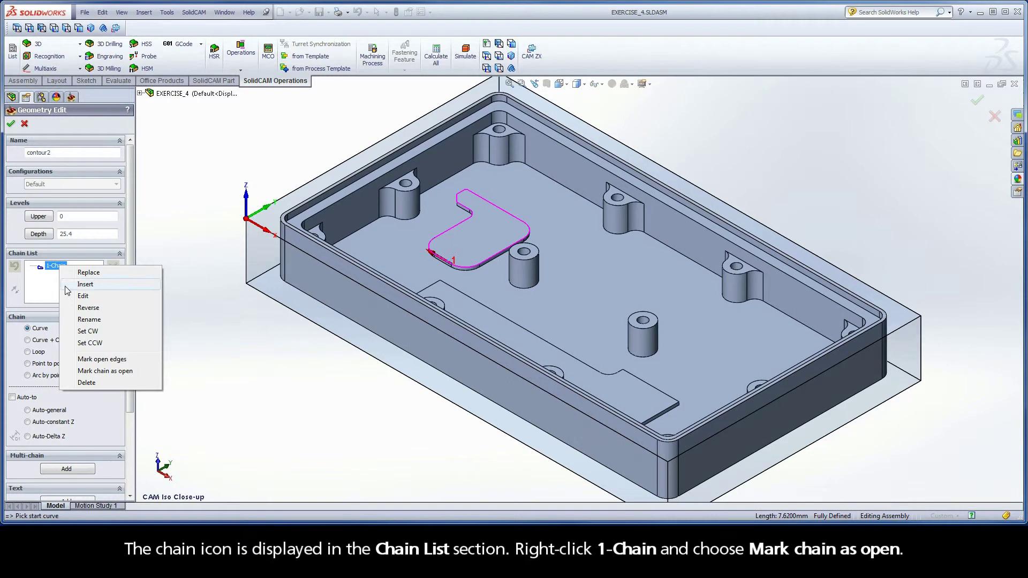
left_click(125, 371)
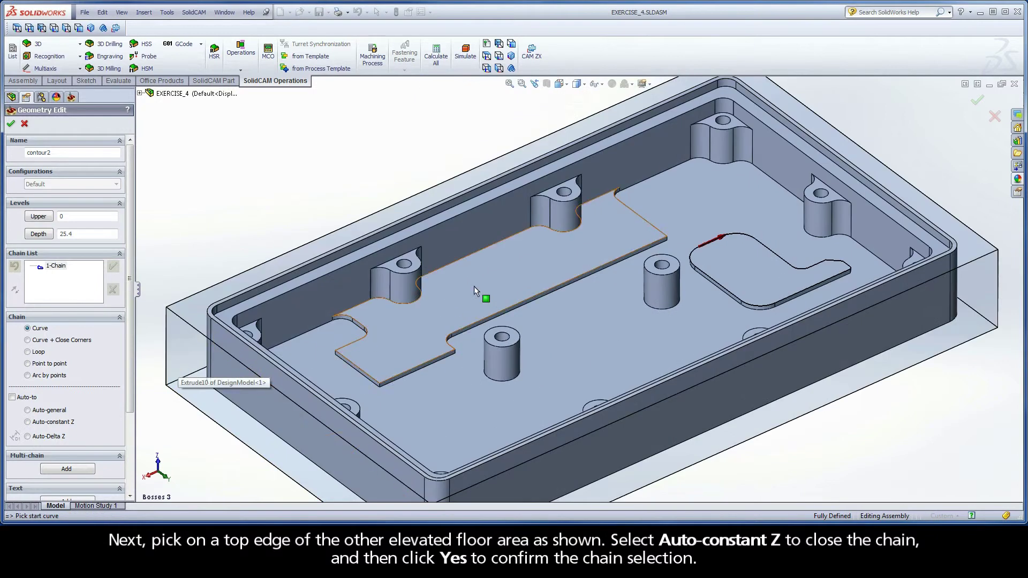
Add the other elevated floor's top edge as 2-Chain with Auto-constant Z.
left_click(605, 199)
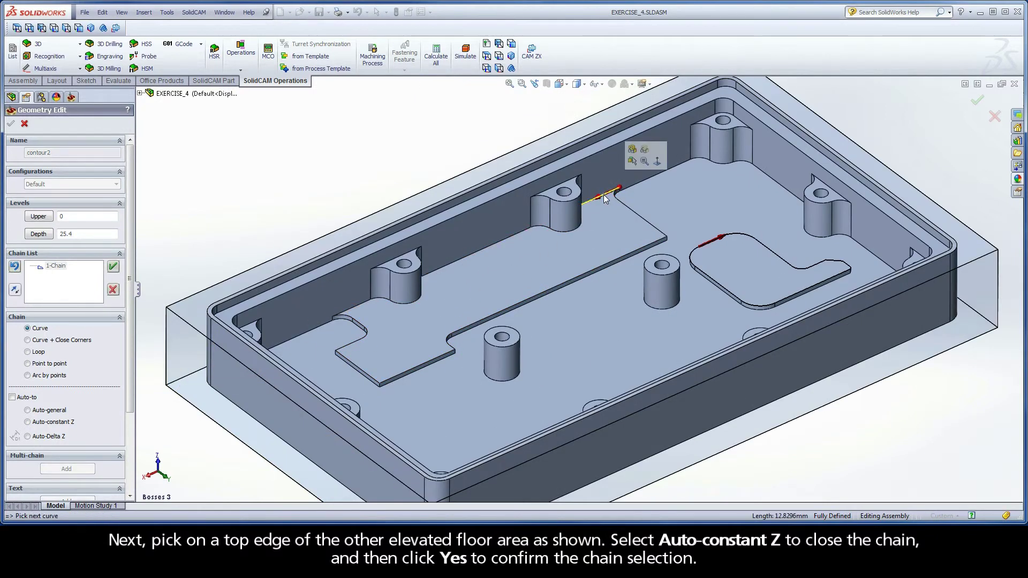
left_click(60, 423)
left_click(415, 271)
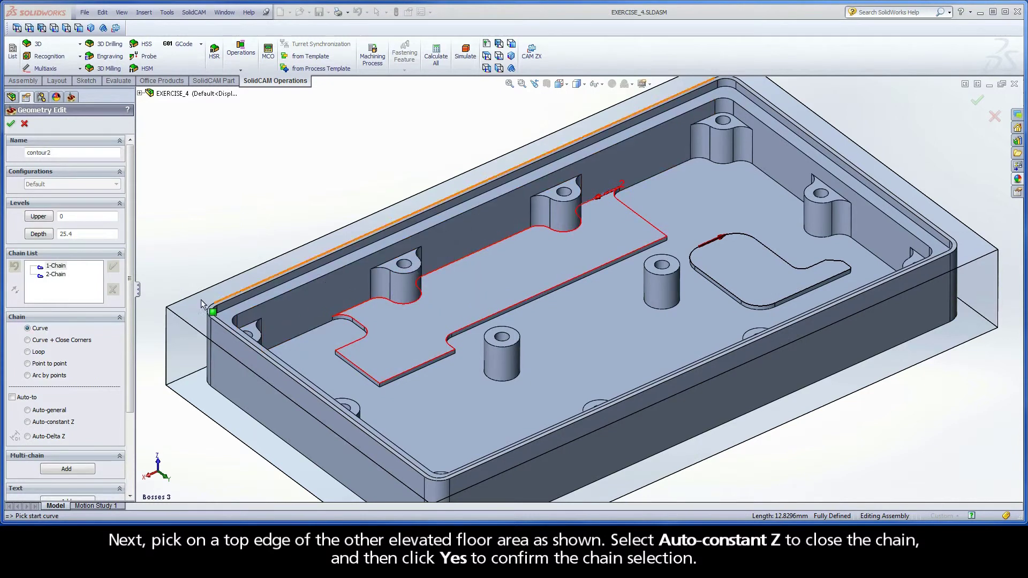
Mark 2-Chain as open and bring up Mark Open Edges for it.
right_click(56, 274)
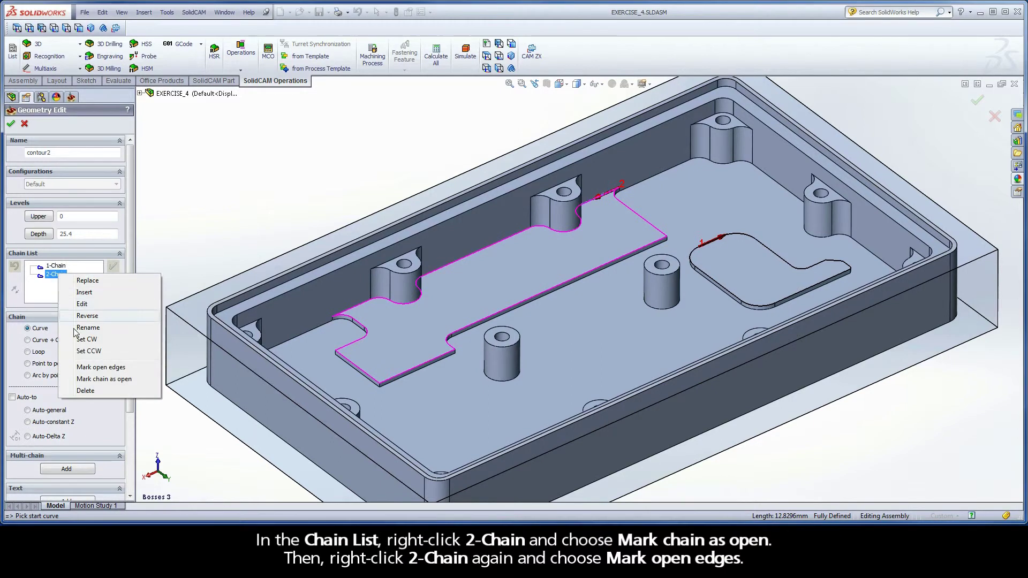
left_click(132, 379)
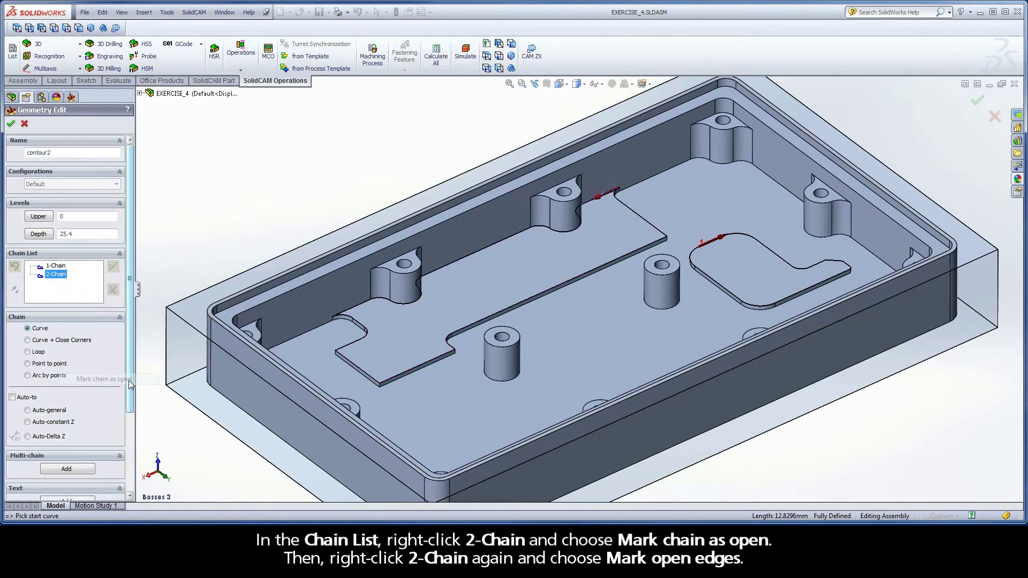
right_click(58, 274)
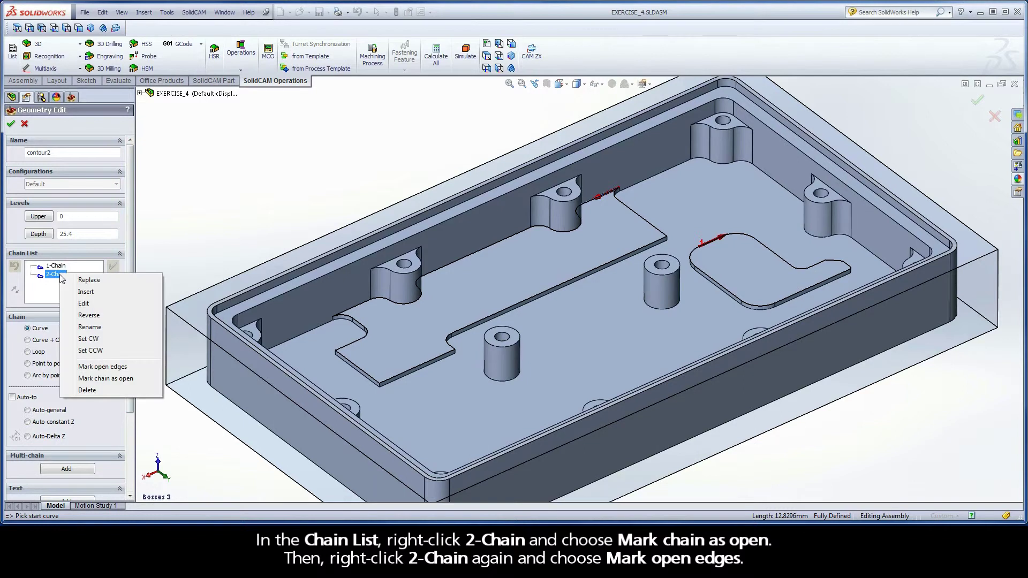
left_click(119, 369)
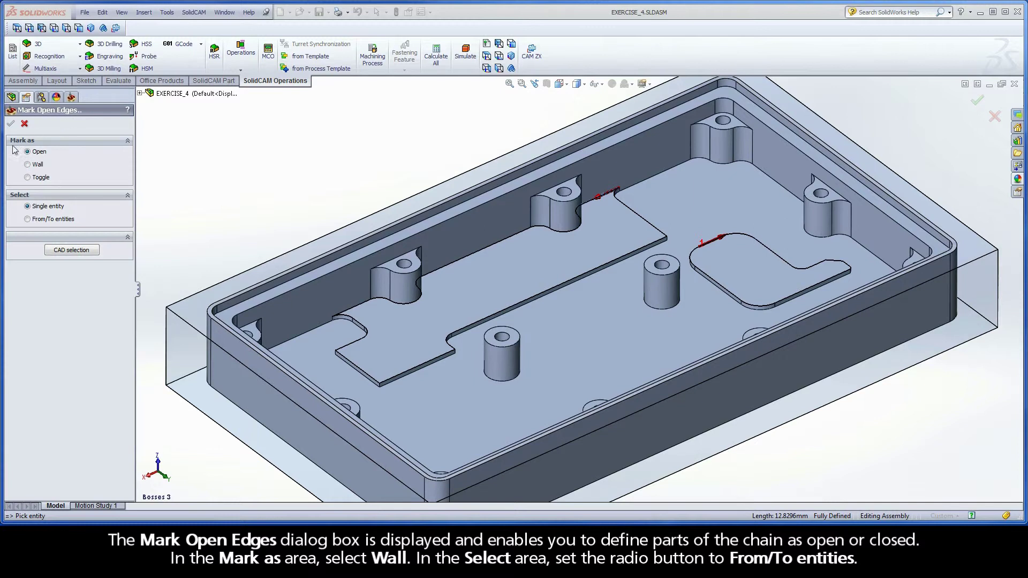
Mark the 2-Chain stretch between two picked edges along the left wall as Wall.
left_click(28, 165)
left_click(28, 219)
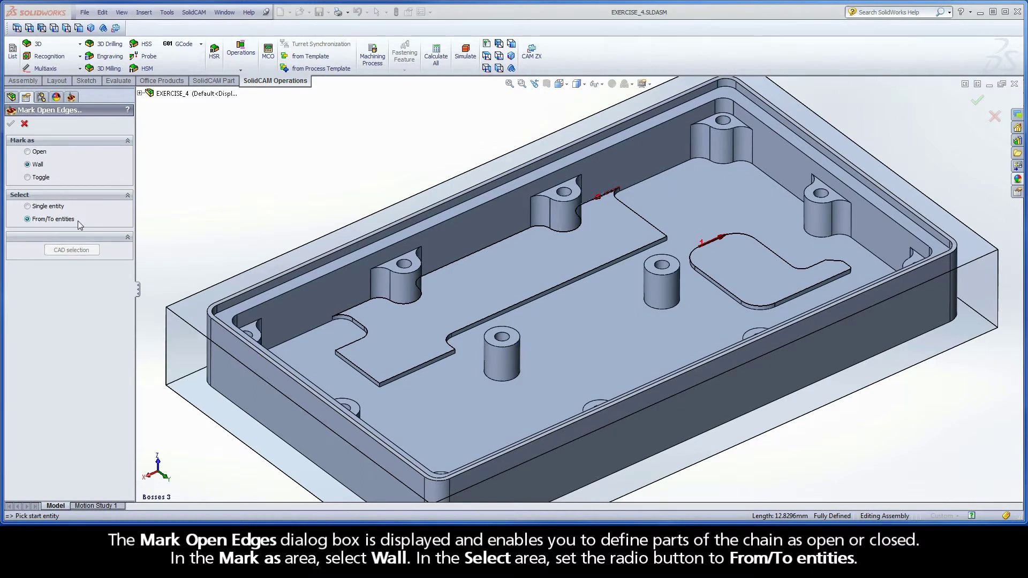
left_click(594, 203)
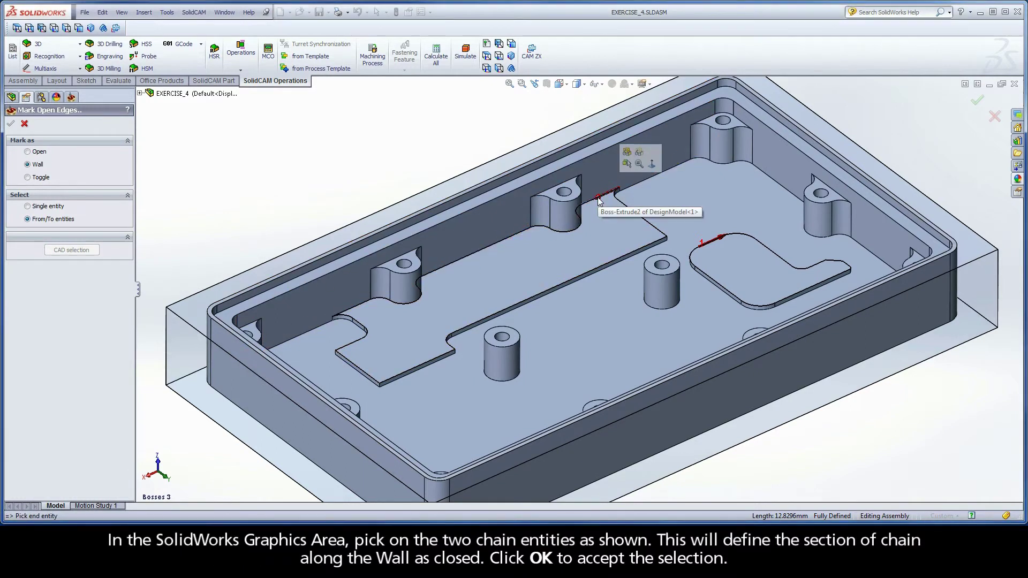
left_click(362, 302)
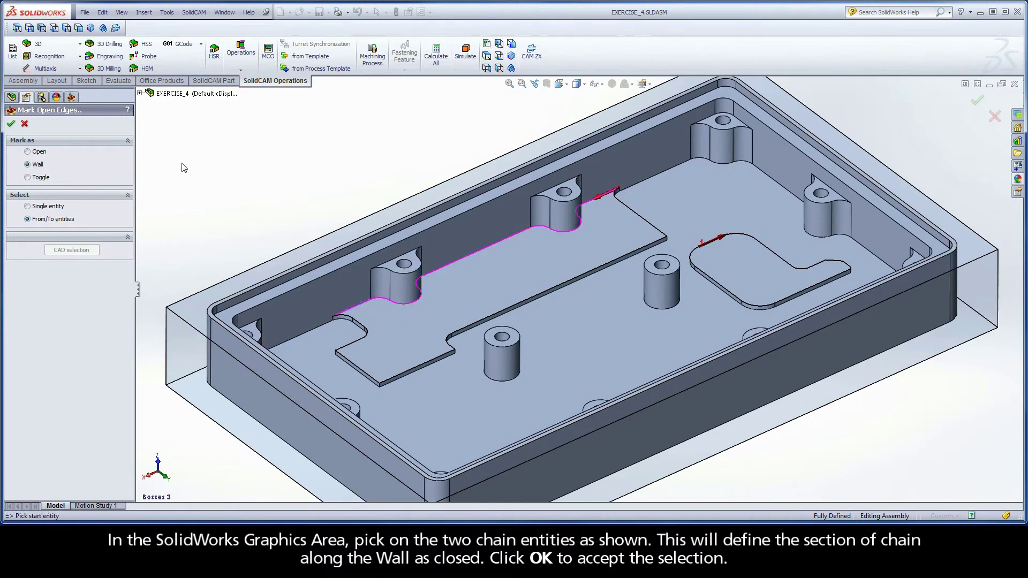
left_click(11, 124)
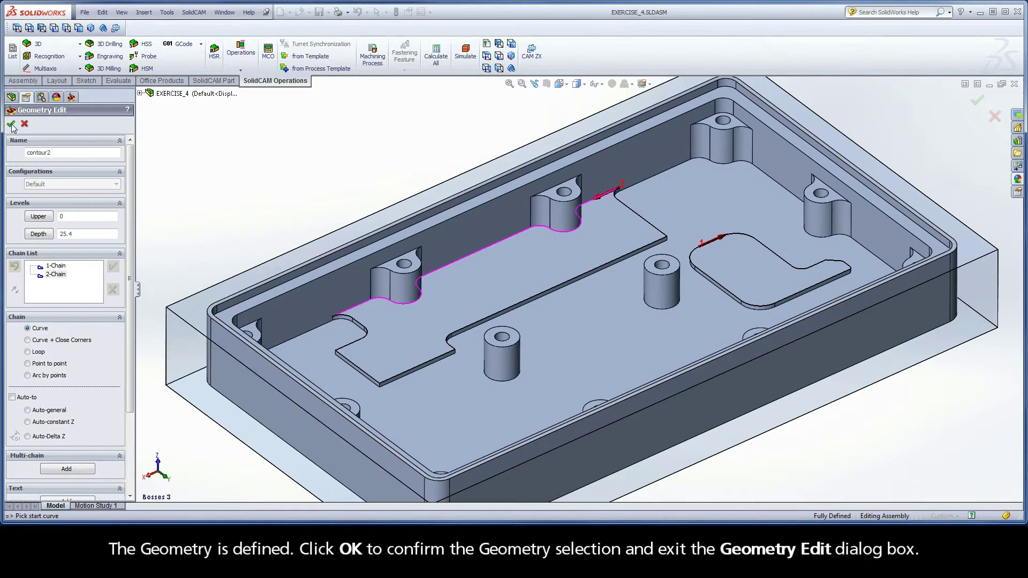
Accept contour2 as the geometry and assign tool 1, the 9.5 mm end mill.
left_click(10, 125)
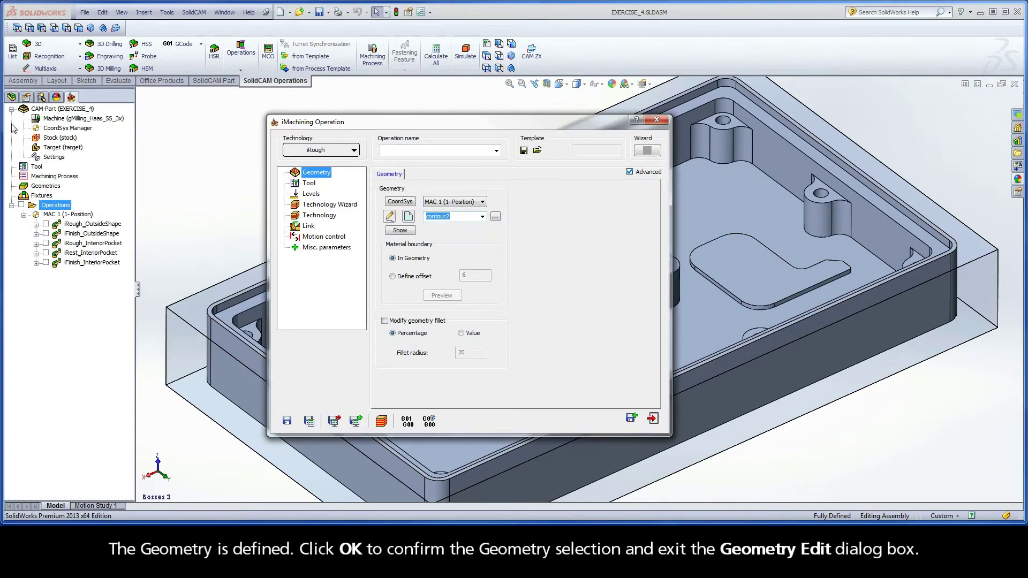
left_click(311, 184)
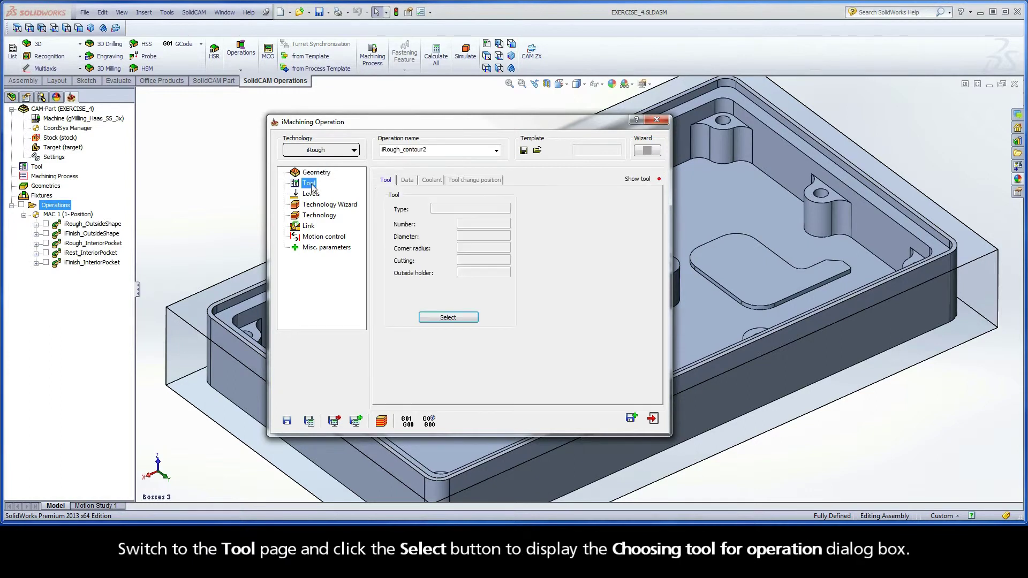
left_click(447, 318)
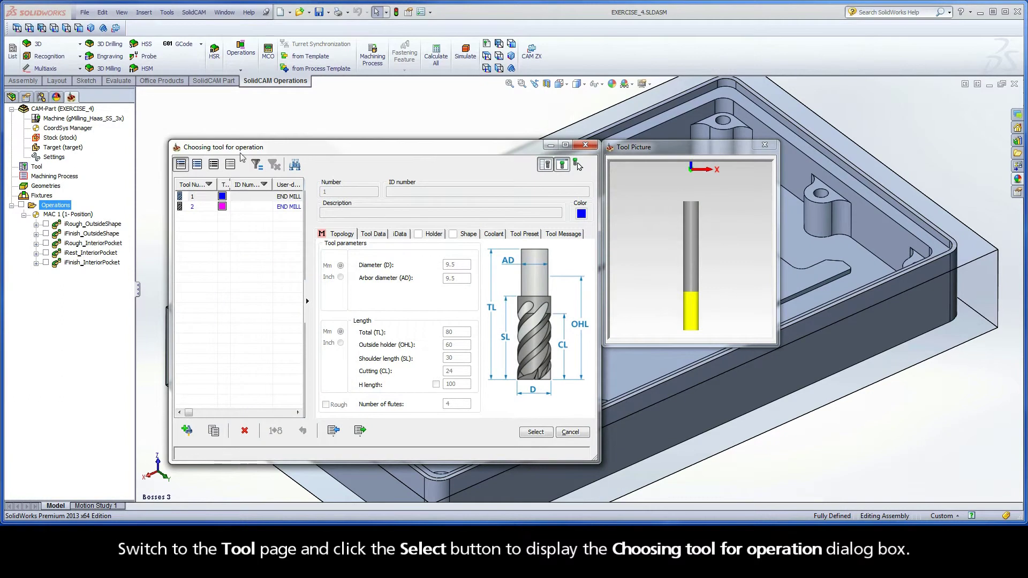
left_click(207, 198)
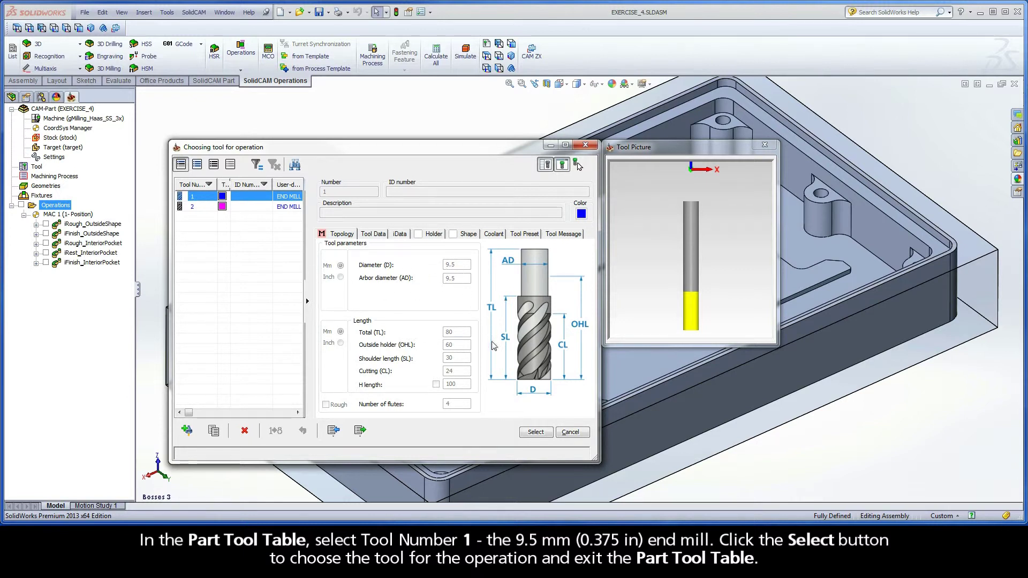
left_click(535, 432)
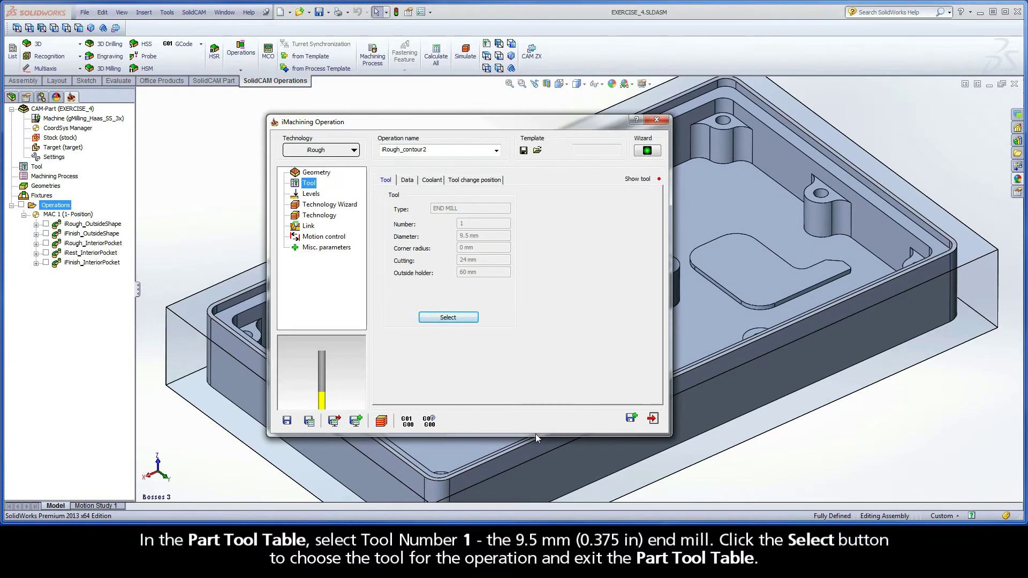
left_click(318, 197)
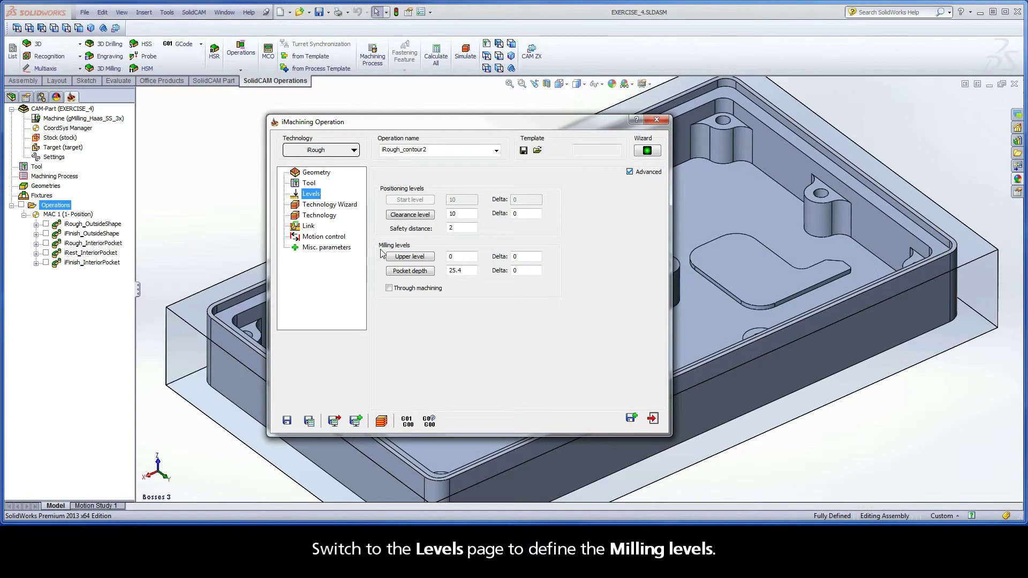
Set Upper level 0 from the model top and Pocket depth 17.14 from the elevated floor face.
left_click(409, 257)
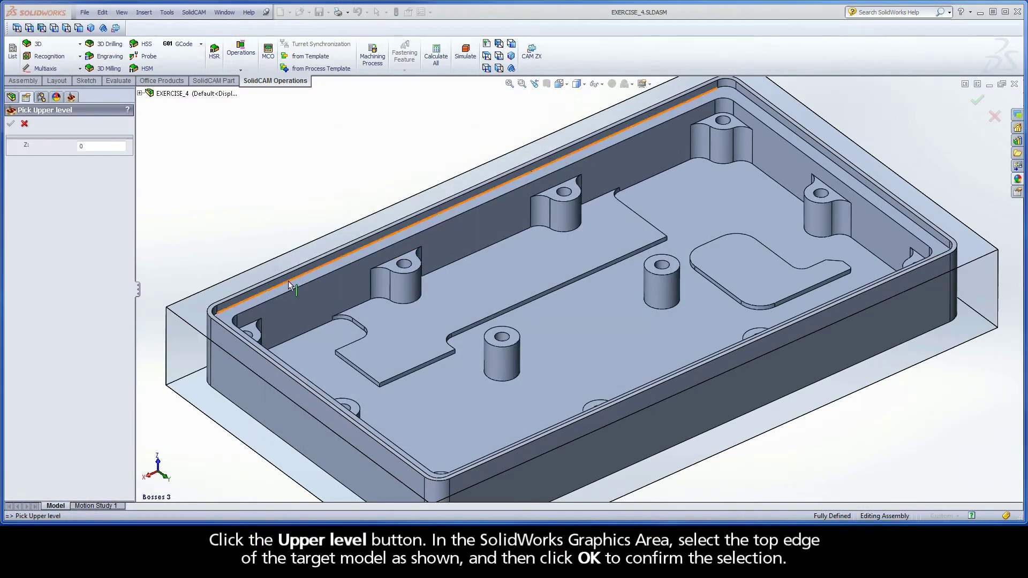
left_click(218, 307)
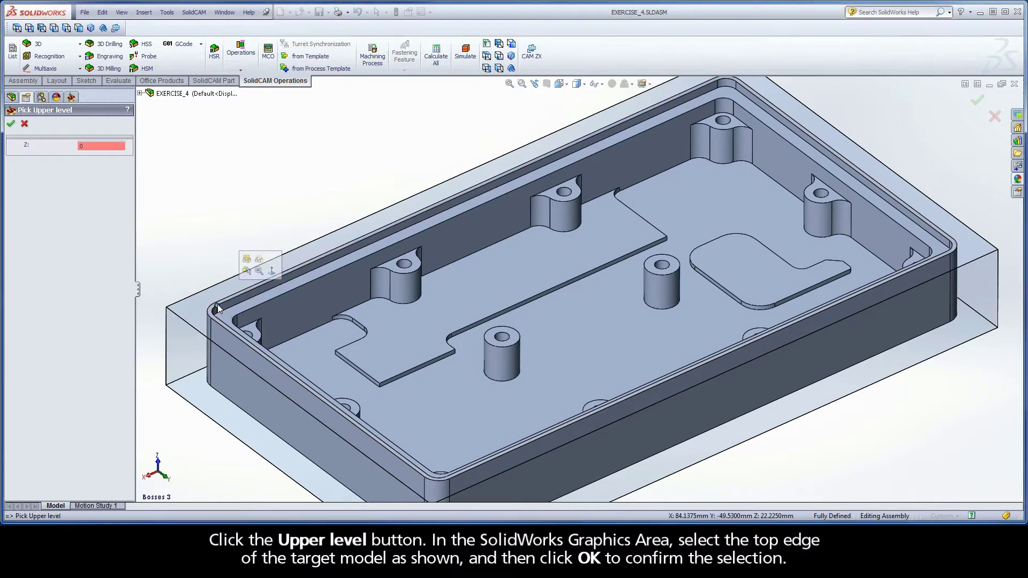
left_click(11, 125)
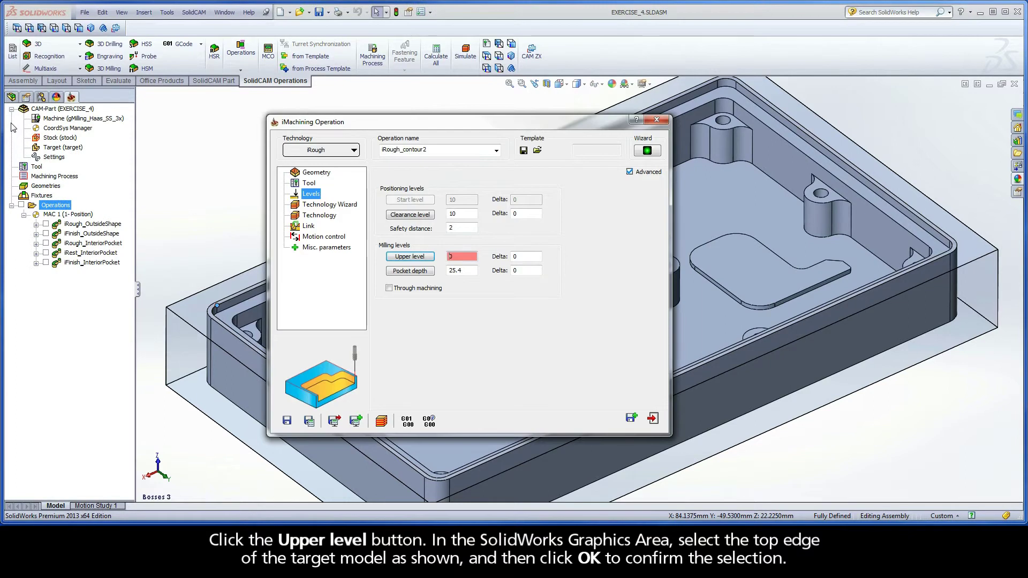
left_click(411, 270)
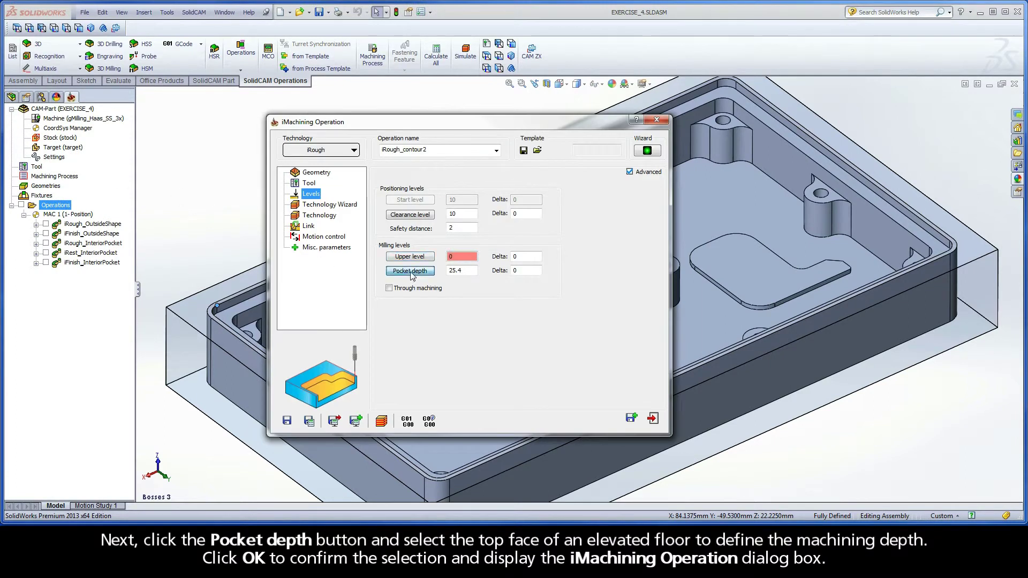
left_click(495, 274)
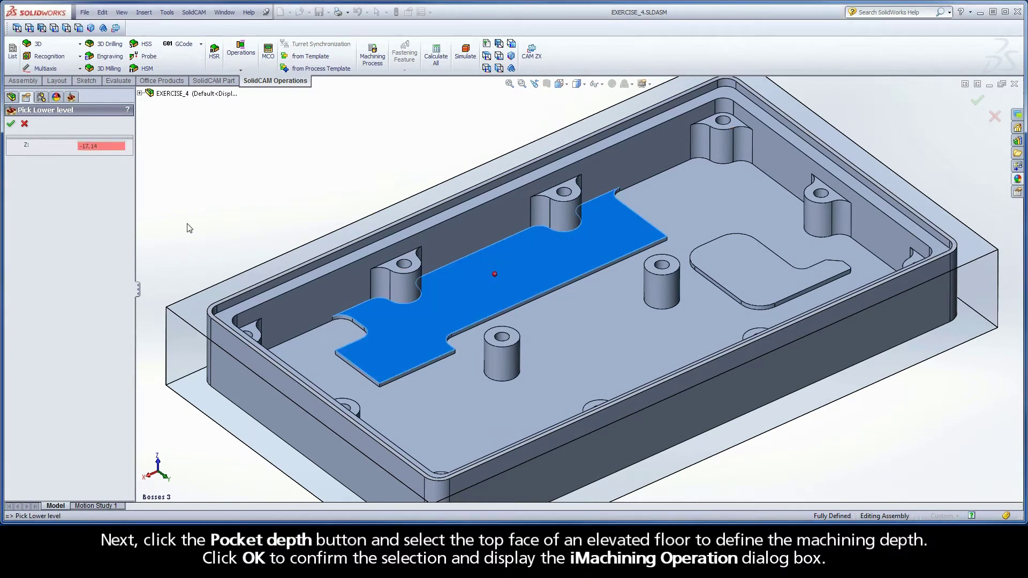
left_click(10, 125)
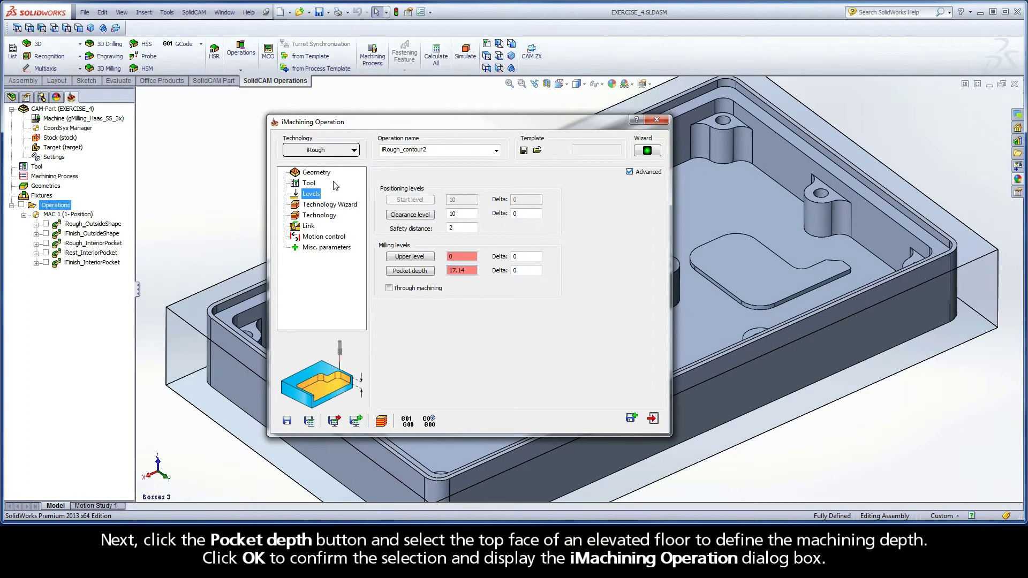
Drag the Technology Wizard machining level slider from 6 down to 3.
left_click(329, 206)
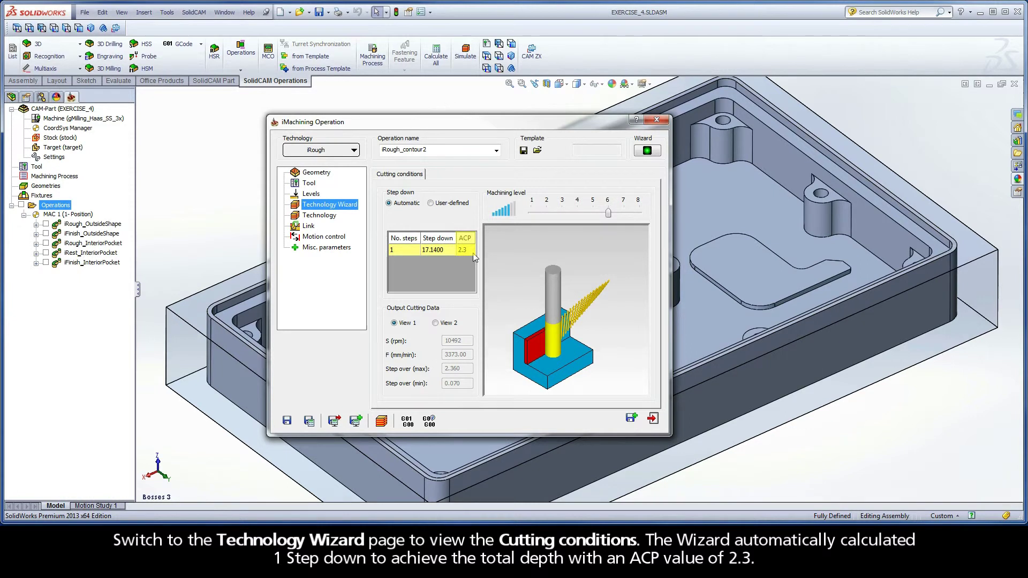
left_click_drag(608, 213, 562, 213)
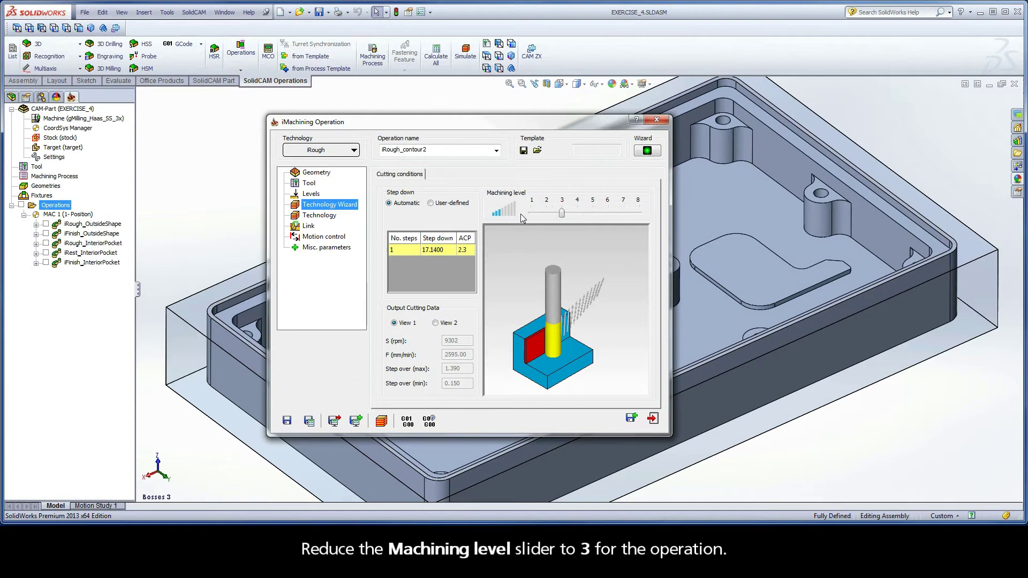
left_click(322, 216)
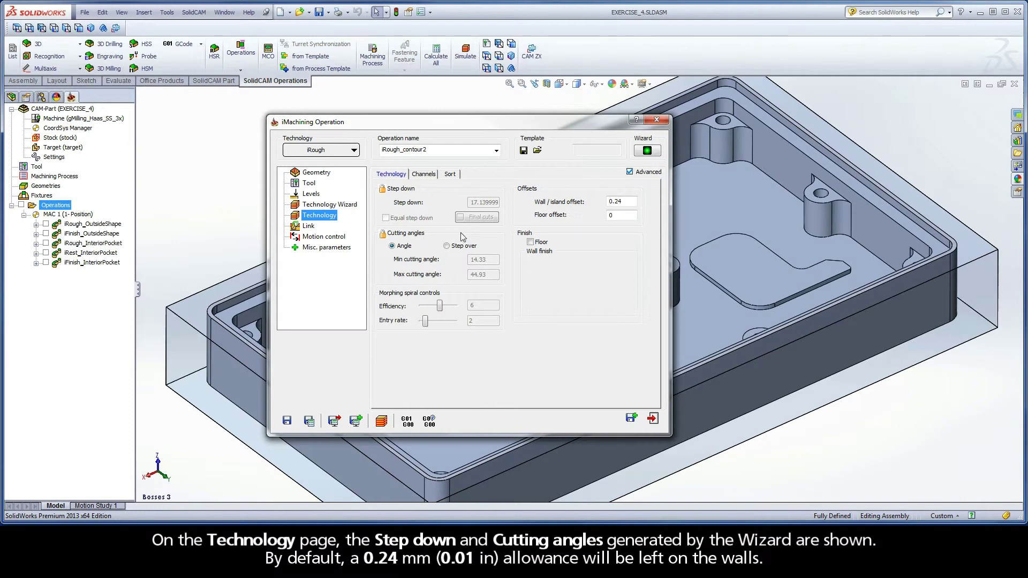
Rename the operation iRough_ElevatedFloors and save and calculate it as the sixth operation.
left_click_drag(626, 203, 594, 200)
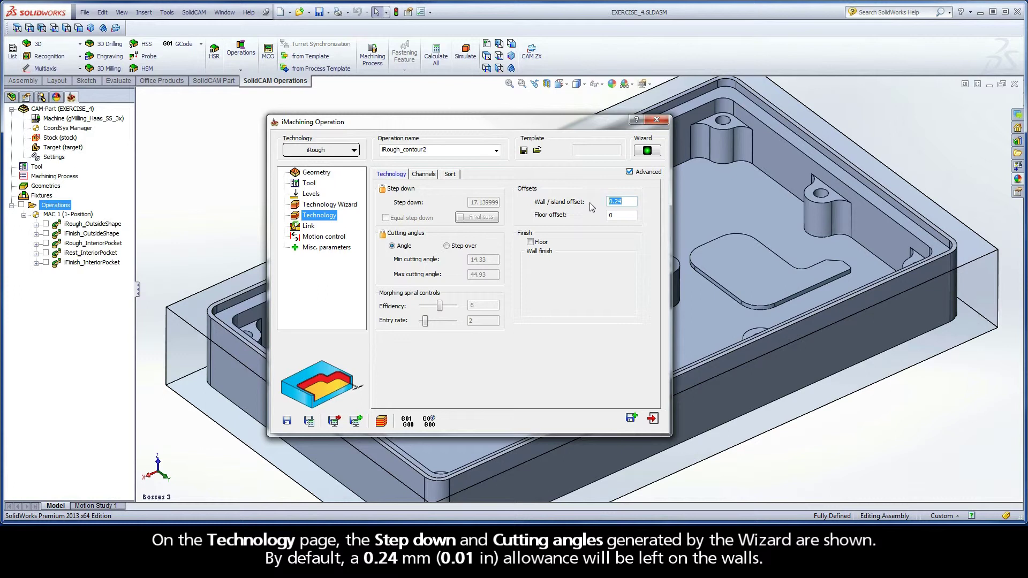
double_click(432, 149)
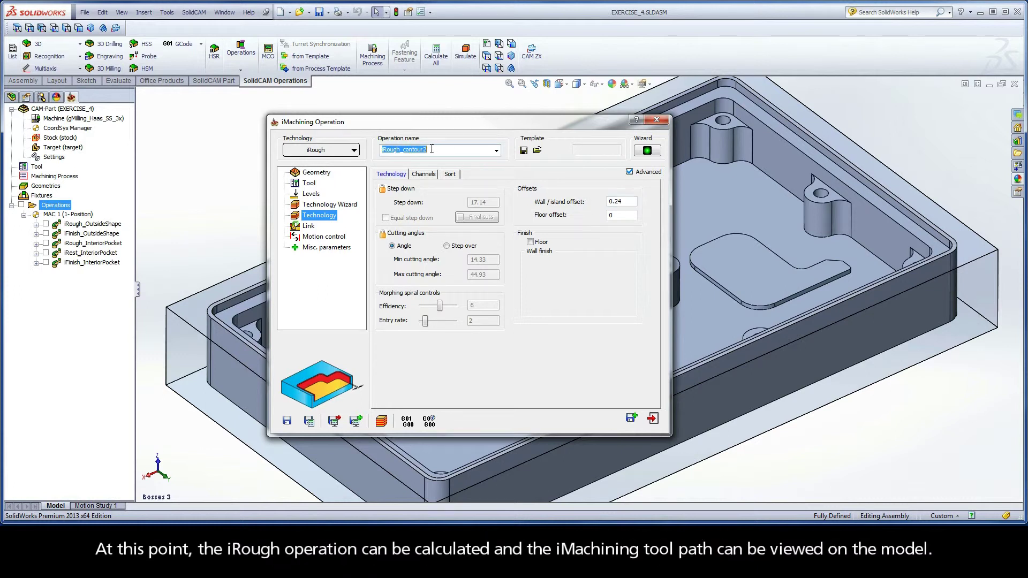
left_click_drag(430, 149, 408, 150)
type("ElevatedFl")
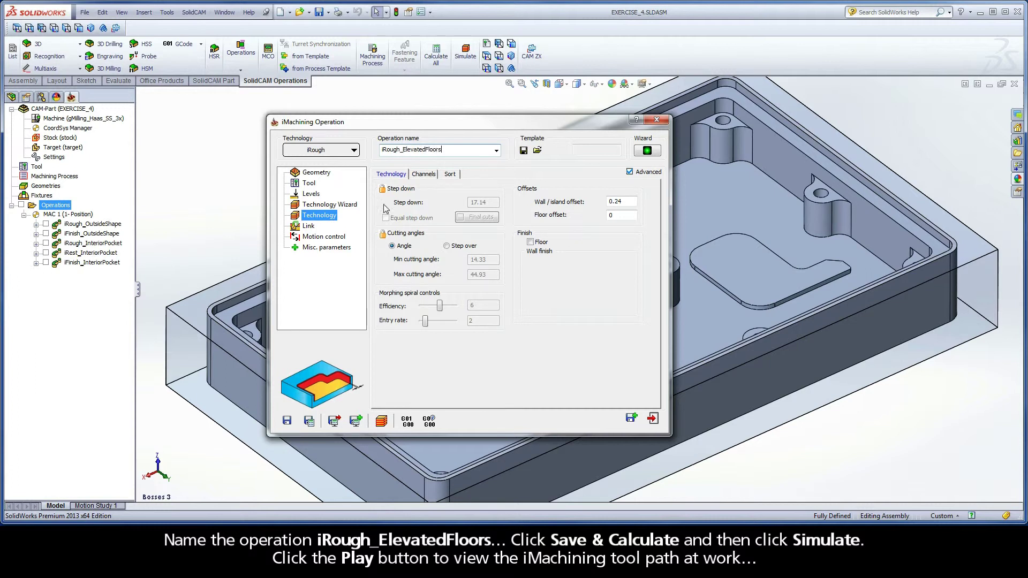
left_click(310, 422)
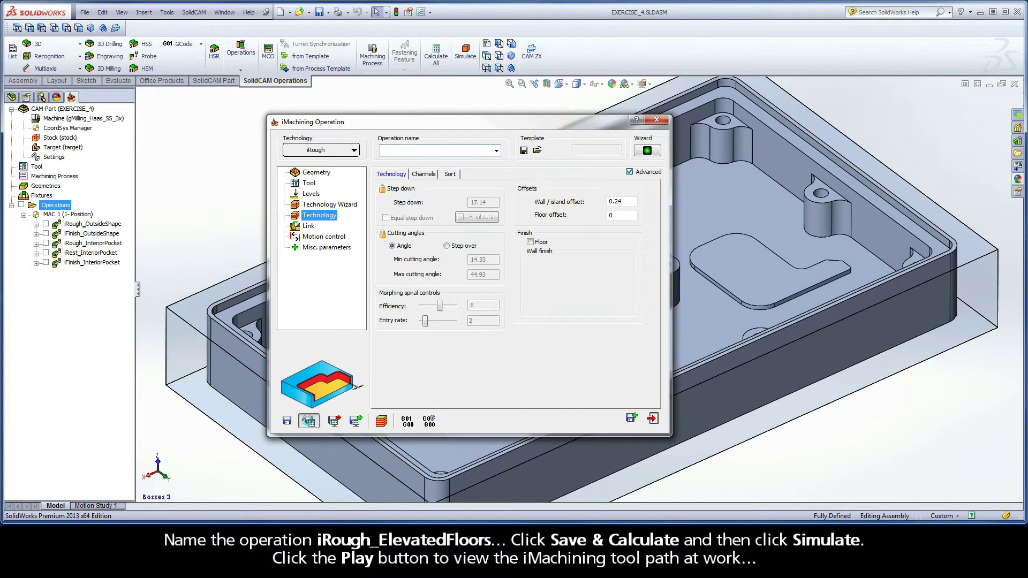
Play the iRough_ElevatedFloors toolpath simulation on both elevated floors, then exit it.
left_click(381, 422)
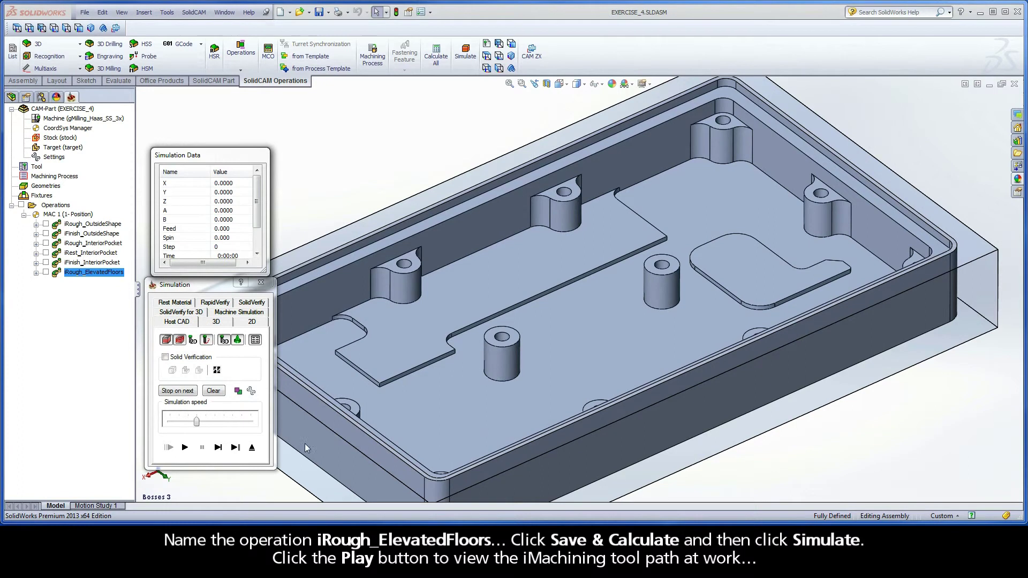
left_click(185, 448)
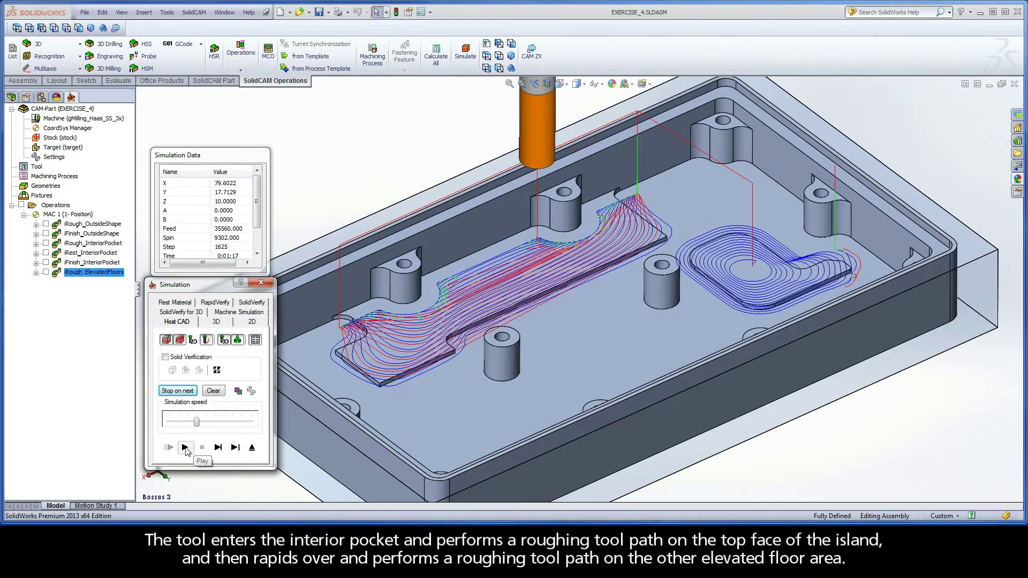
left_click(252, 448)
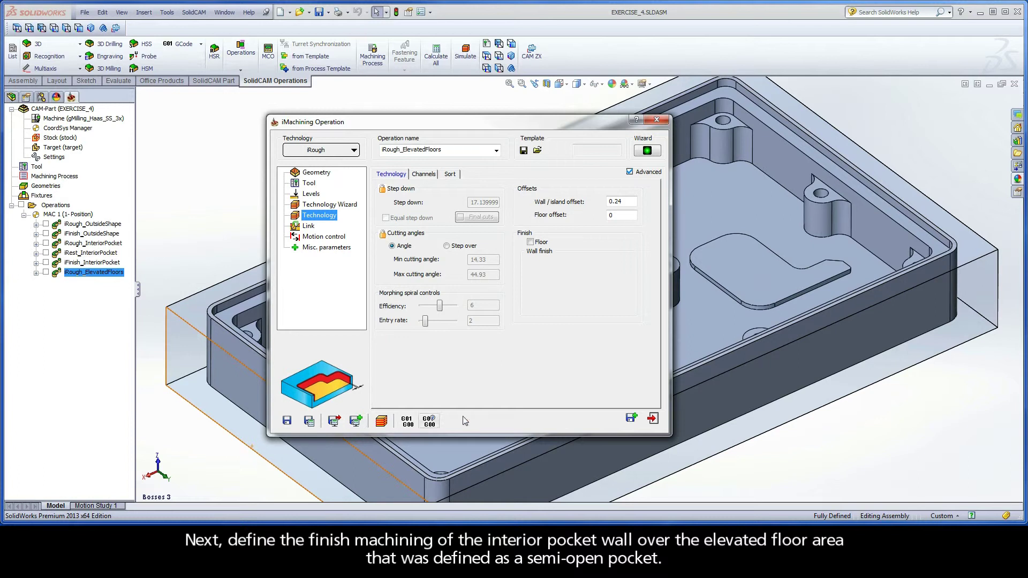
Copy the iRough operation as iFinish, keeping 17.14 pocket depth and the 9.5 mm end mill.
left_click(631, 420)
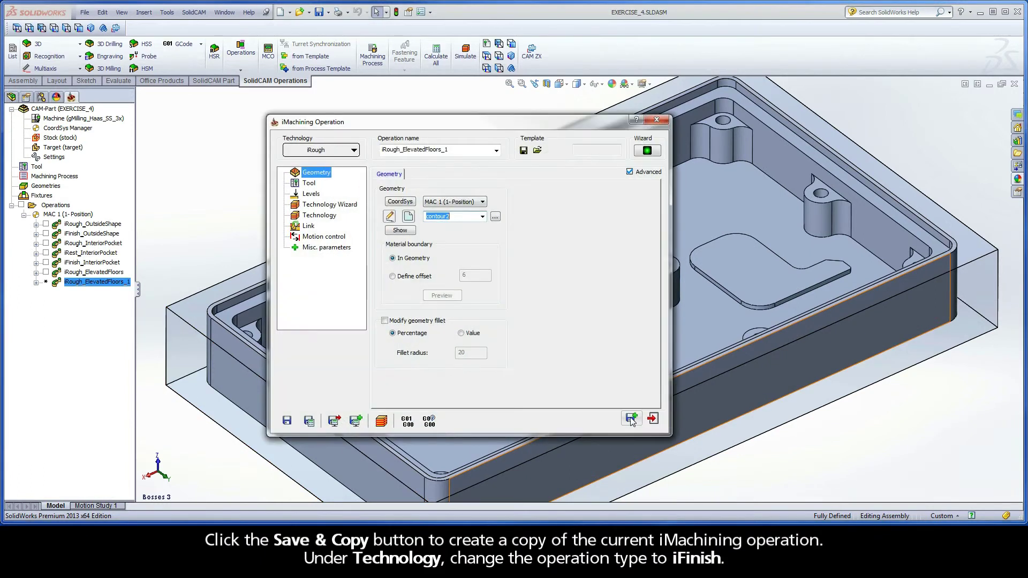
left_click(352, 152)
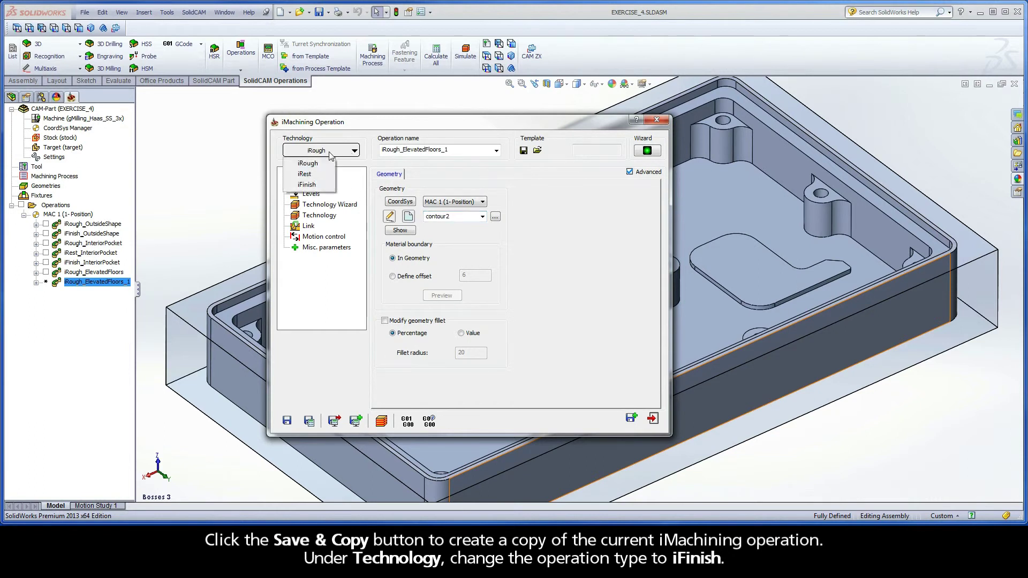
left_click(318, 185)
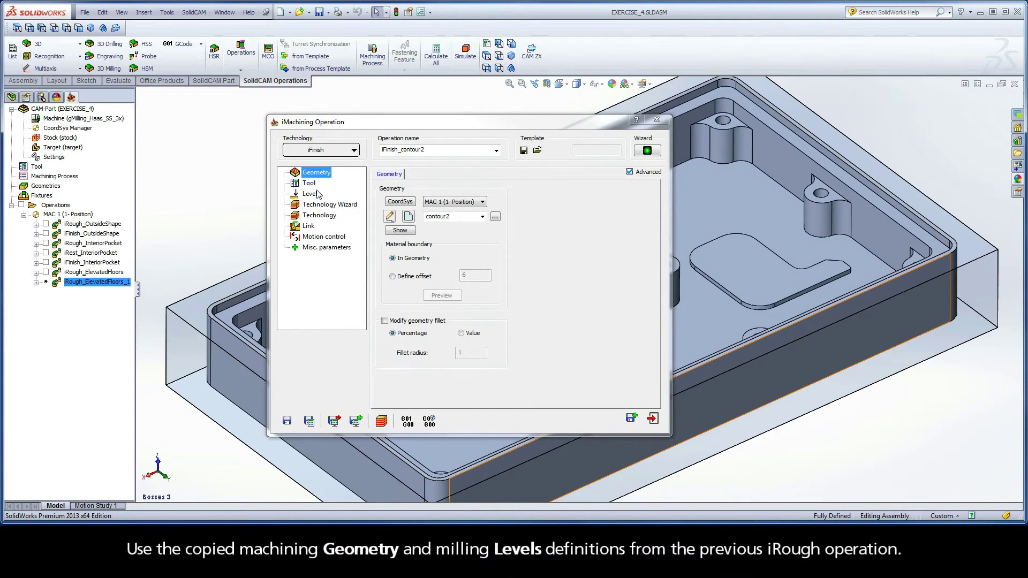
left_click(311, 194)
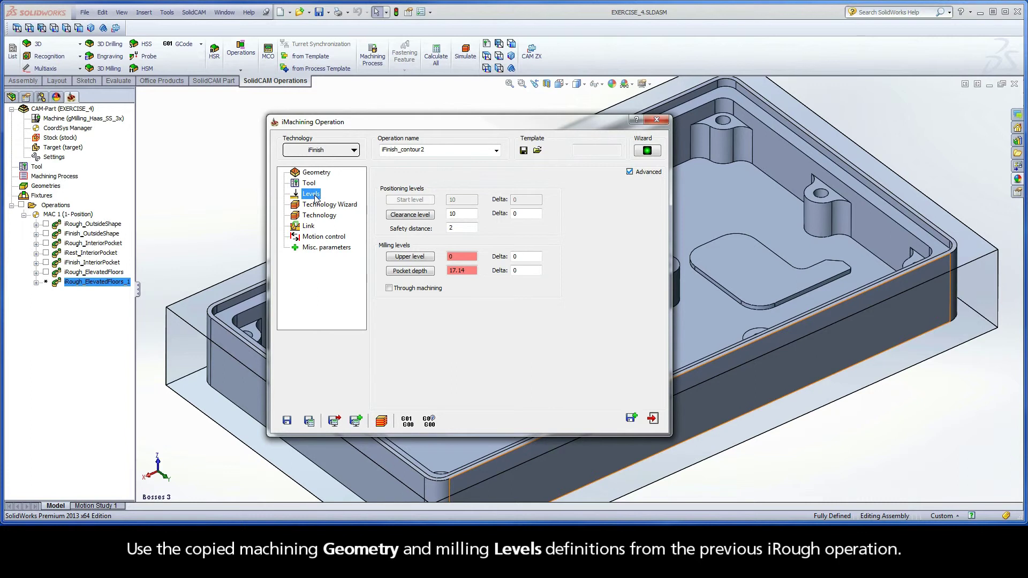
left_click(312, 185)
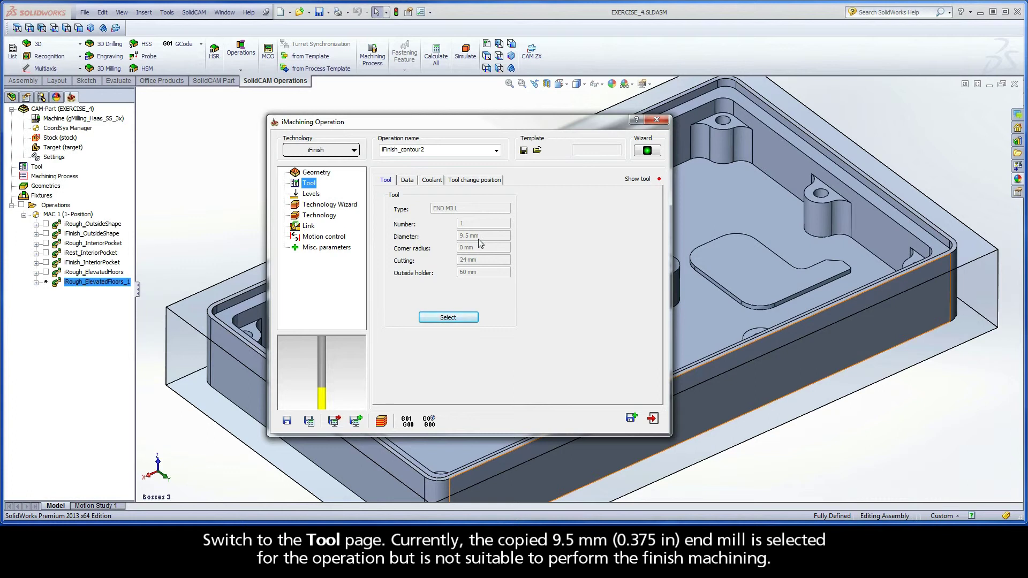
Pick tool 2, the 6 mm end mill, from the Part Tool Table for iFinish_contour2.
left_click(448, 317)
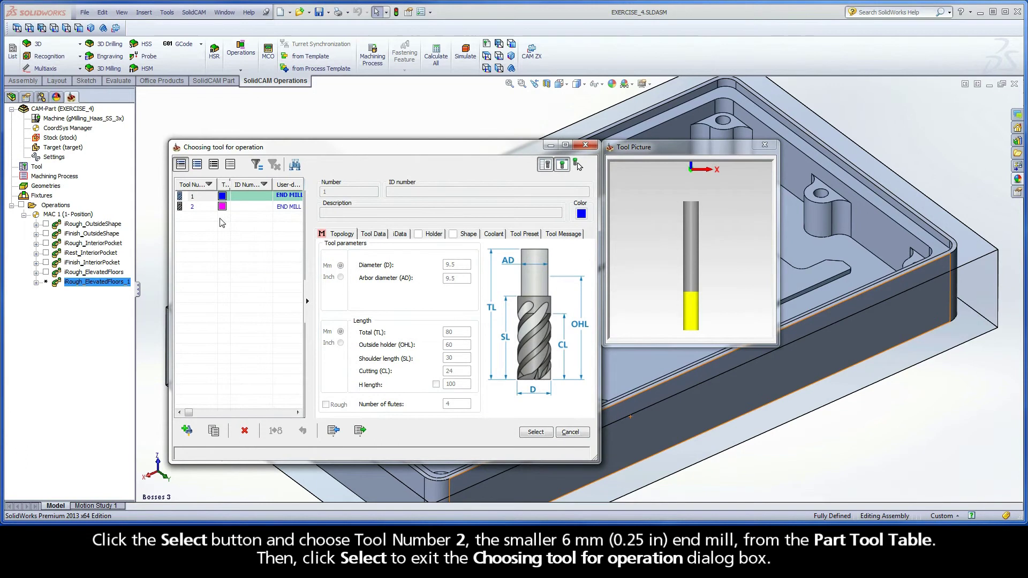
left_click(199, 209)
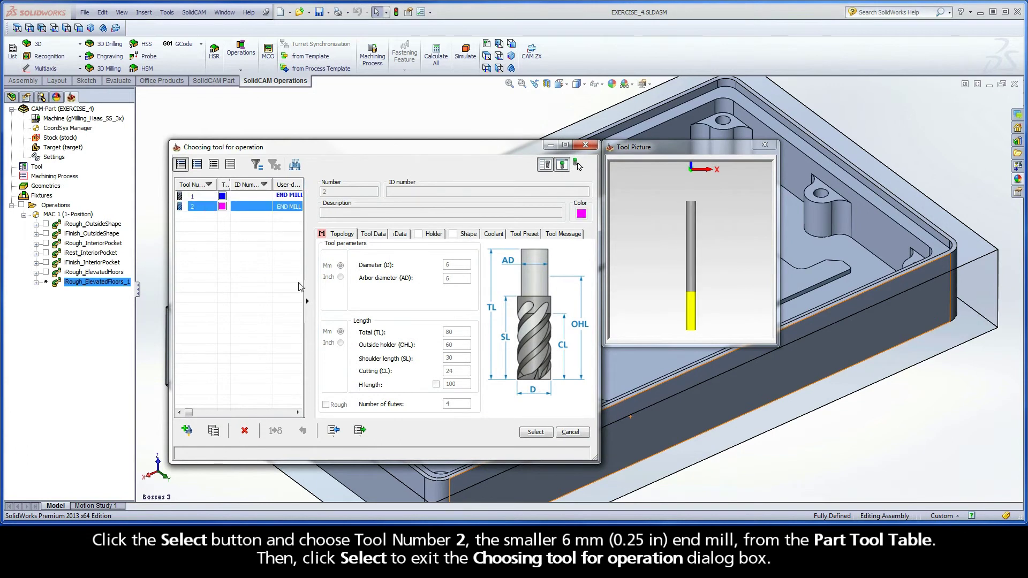
left_click(535, 432)
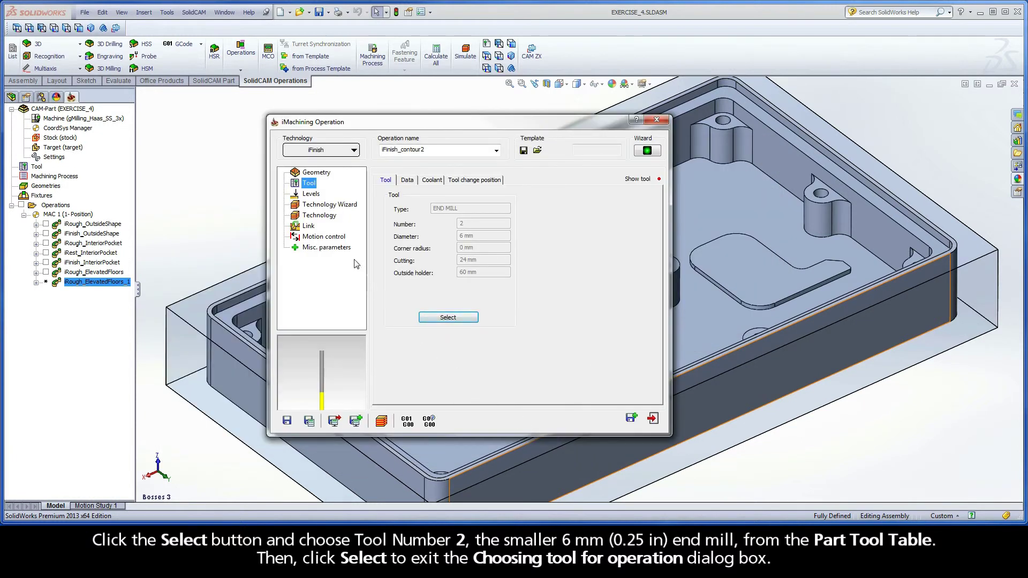
Set the machining level to 4 in the Technology Wizard, giving 8896 rpm and 1909 mm/min.
left_click(327, 205)
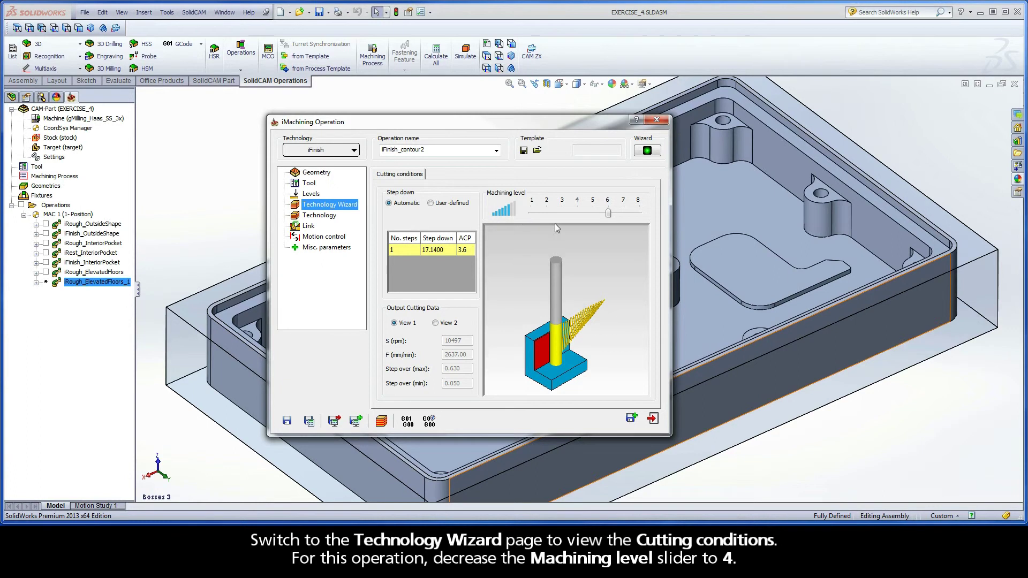
left_click_drag(608, 213, 578, 213)
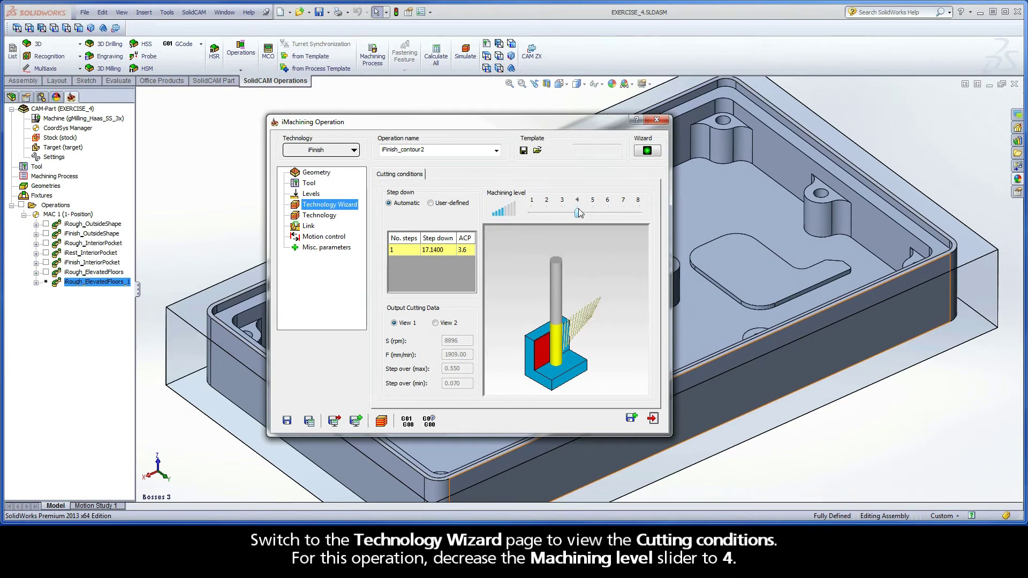
left_click(322, 216)
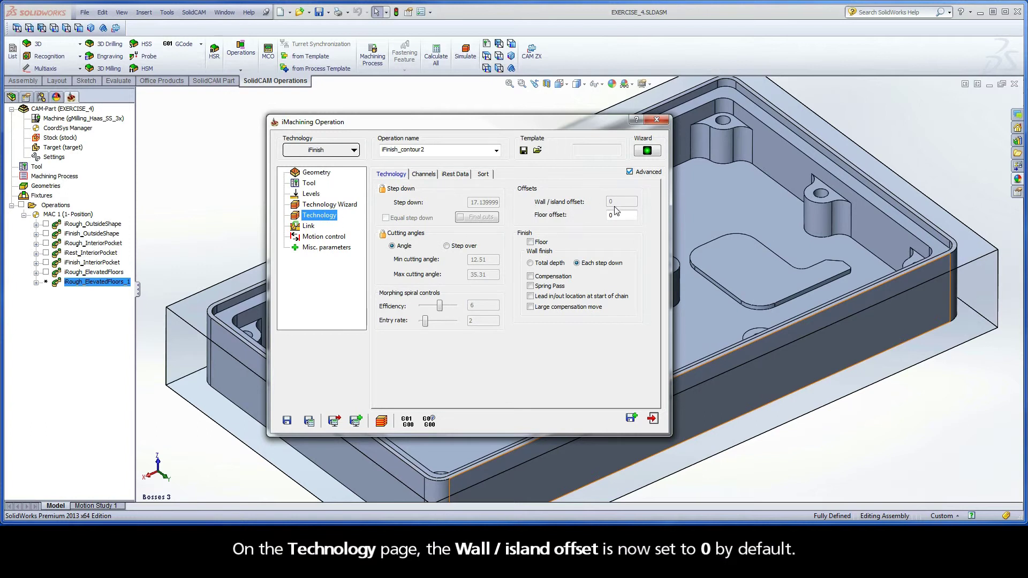
Check iRough_ElevatedFloors as the rest parent, rename to iFinish_ElevatedFloors, and Save & Calculate.
left_click(456, 175)
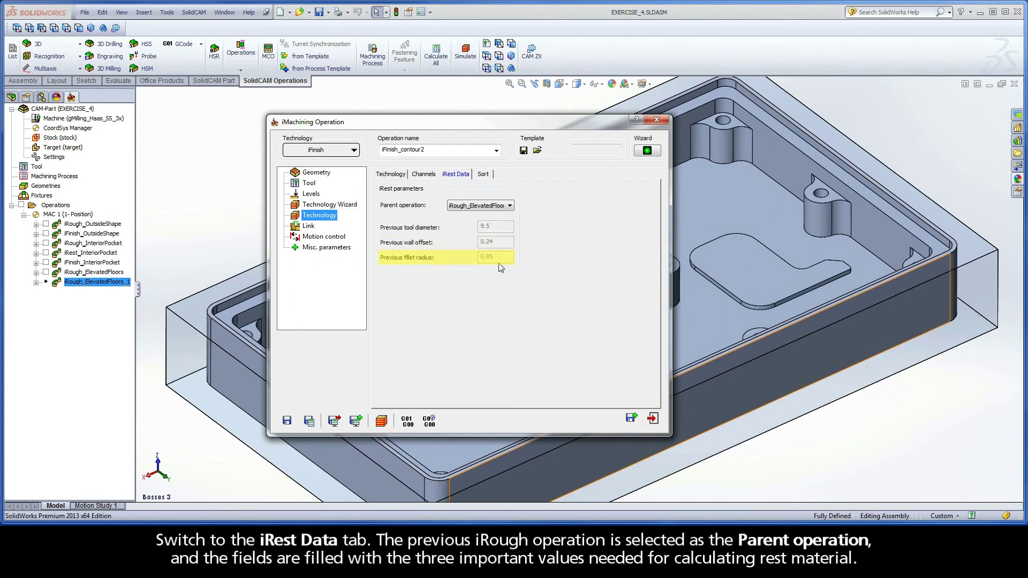
left_click(427, 150)
left_click_drag(426, 150, 402, 151)
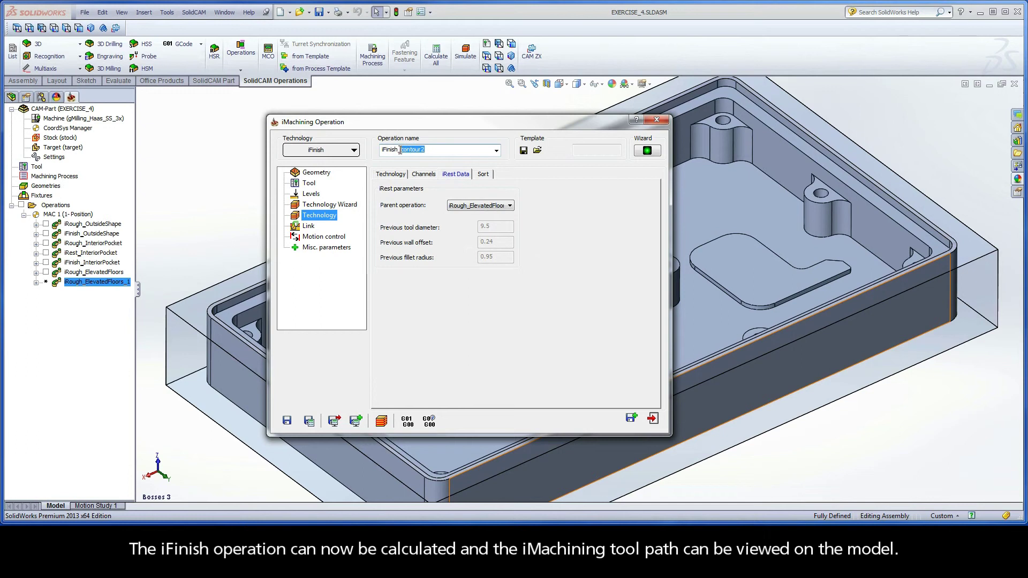
type("ElevatedFl")
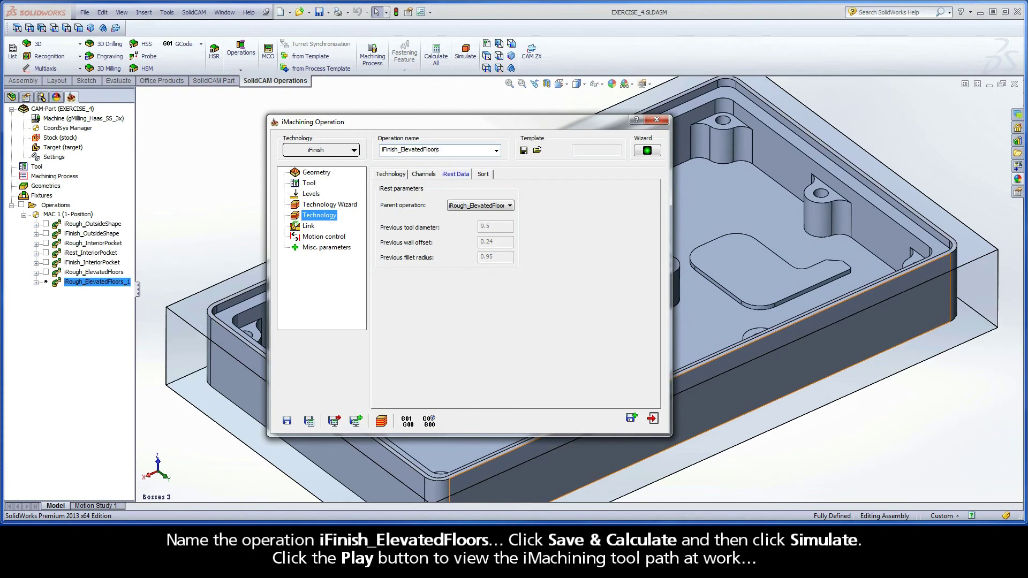
left_click(310, 422)
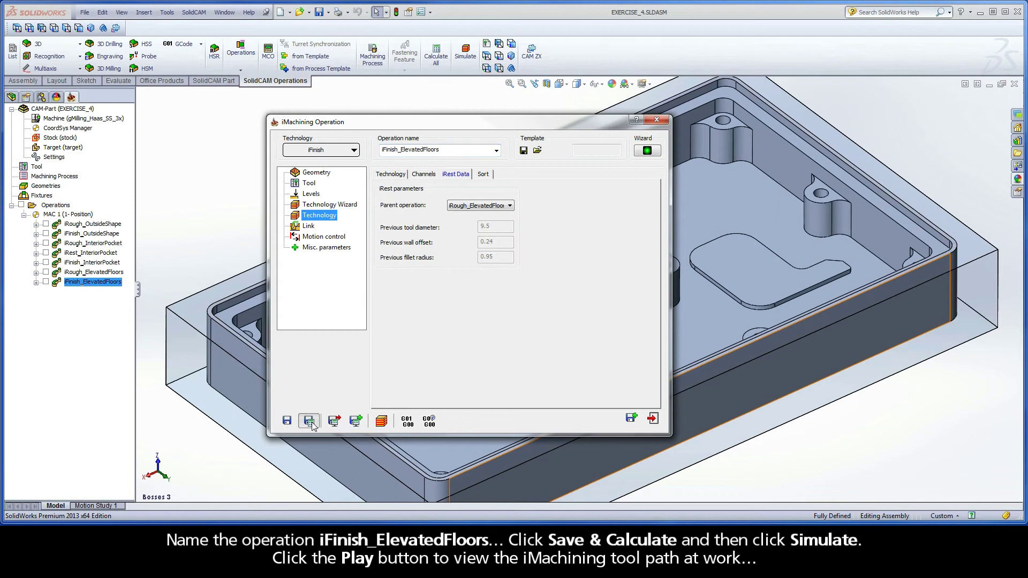
Play the iFinish_ElevatedFloors finishing passes along the elevated-floor walls, then exit simulation and operation.
left_click(381, 423)
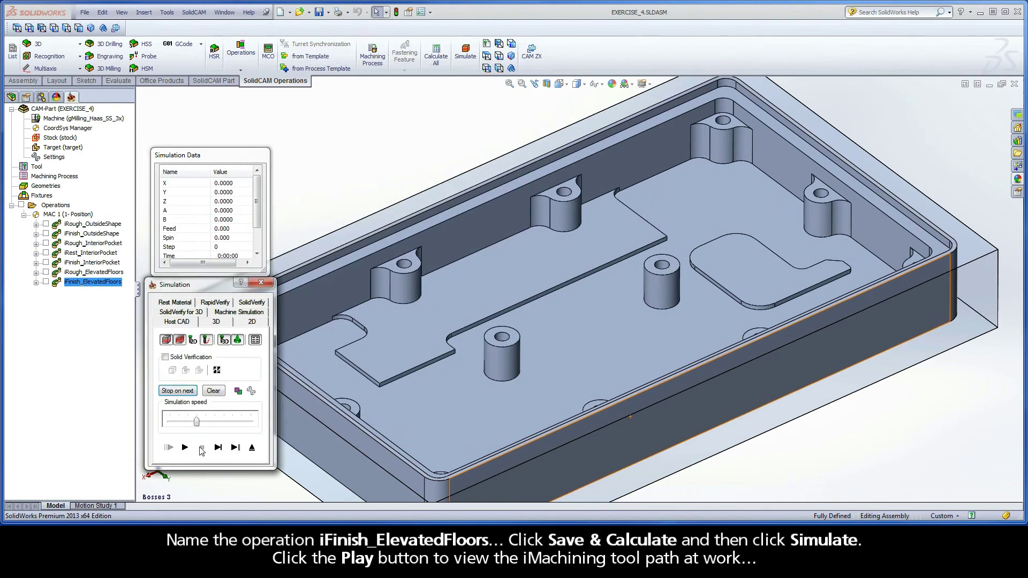
left_click(184, 447)
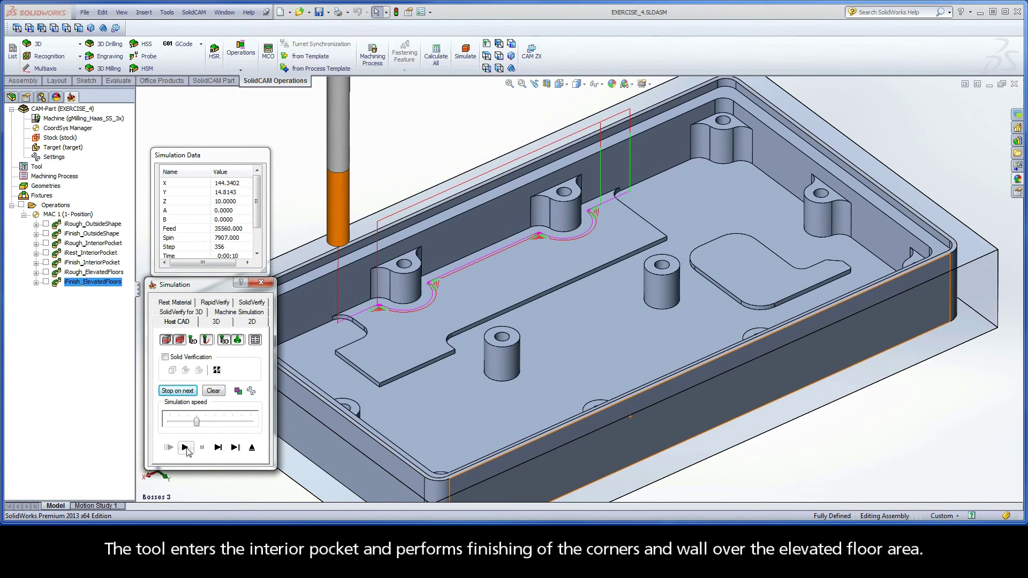
left_click(251, 448)
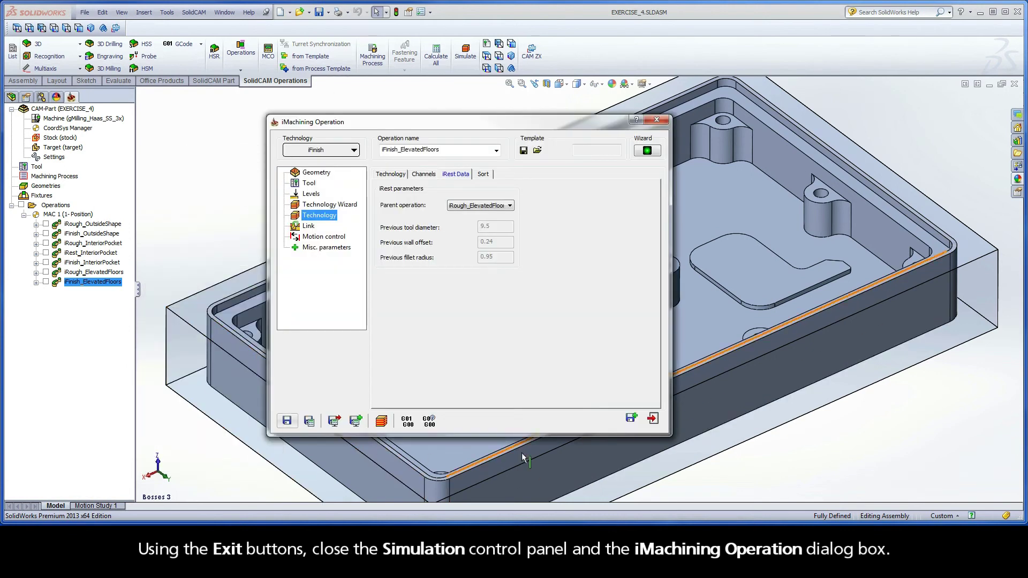
left_click(653, 420)
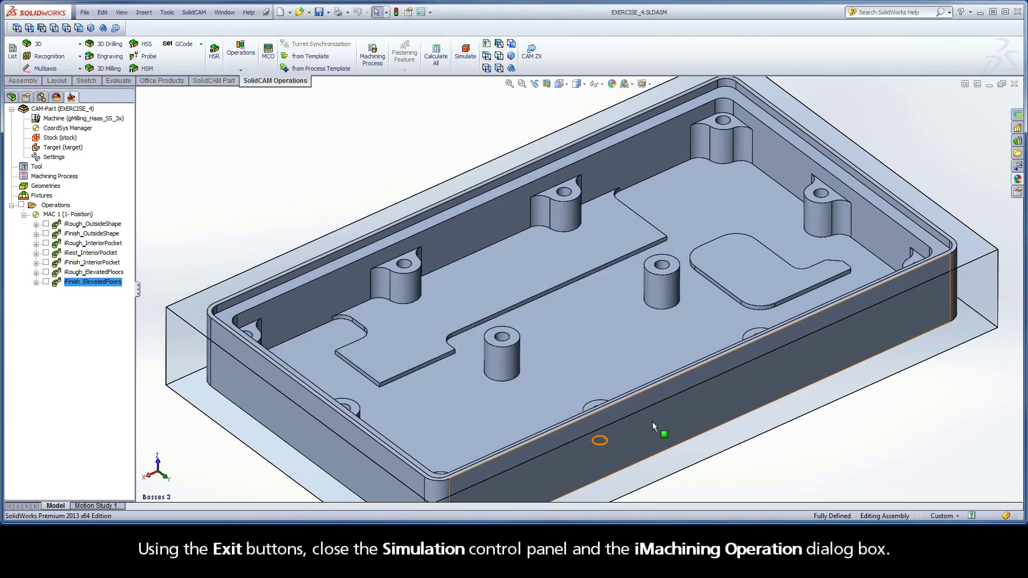